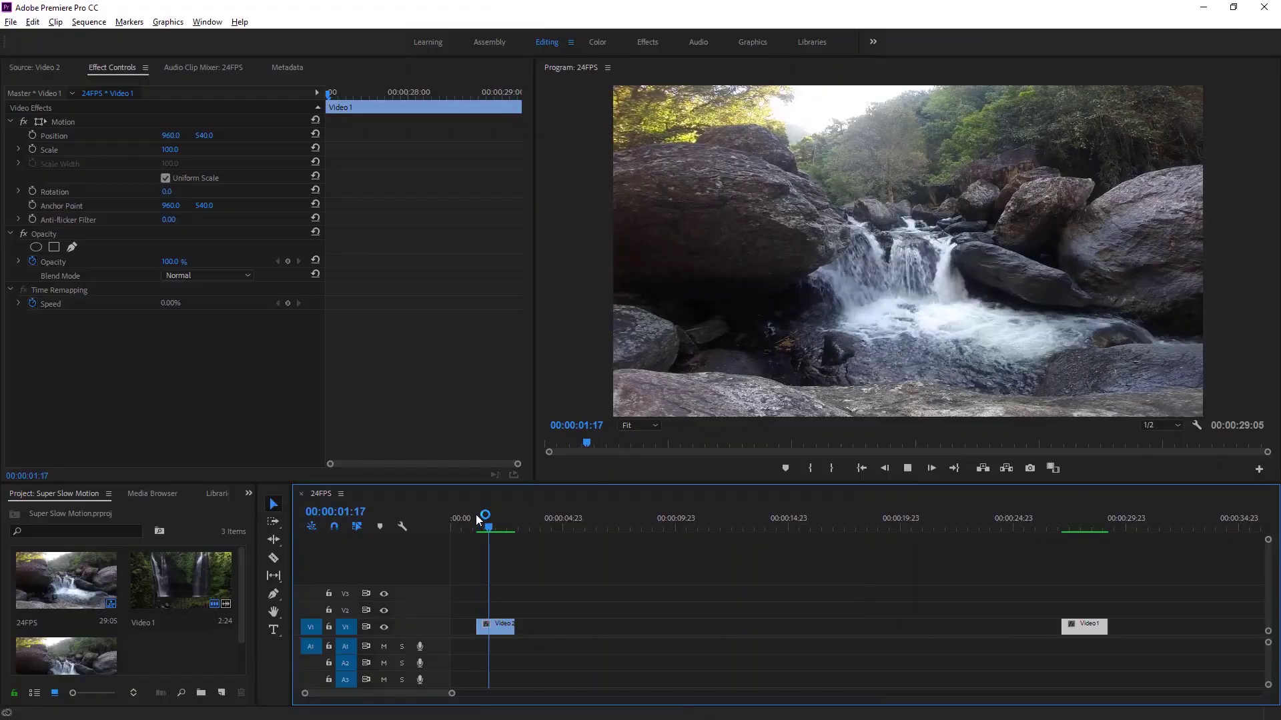
click(1058, 524)
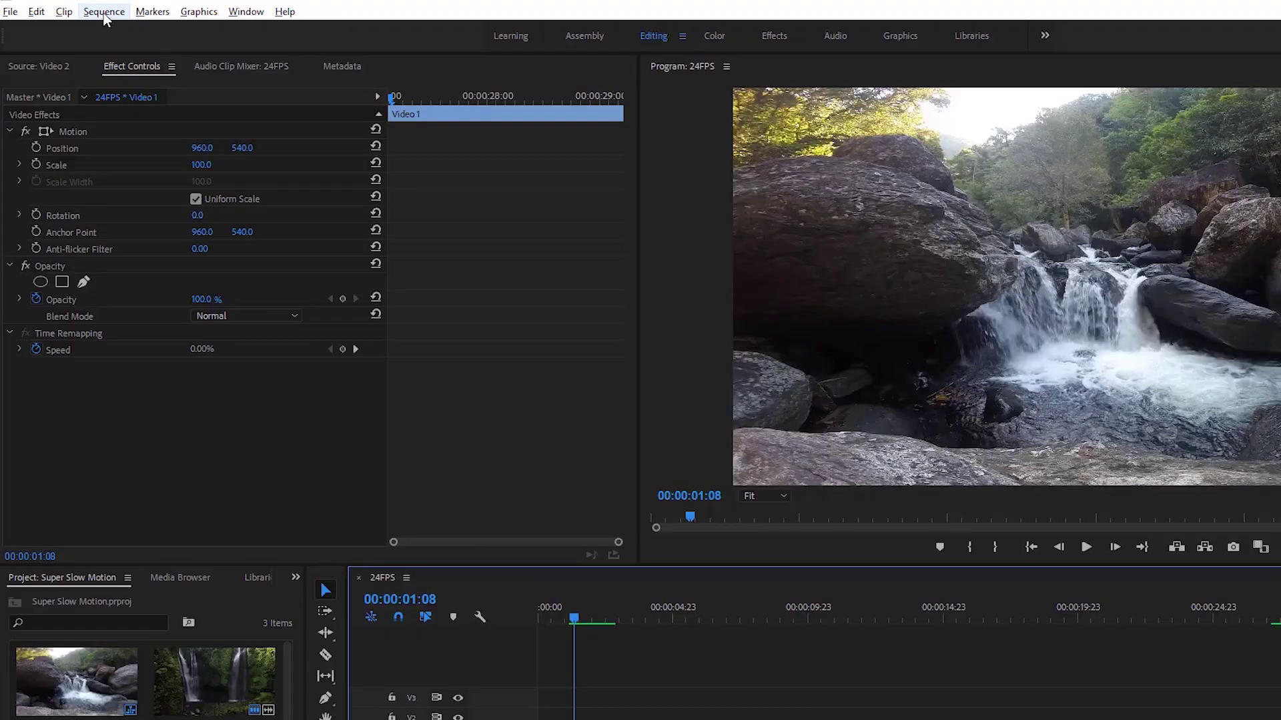
click(89, 23)
click(104, 40)
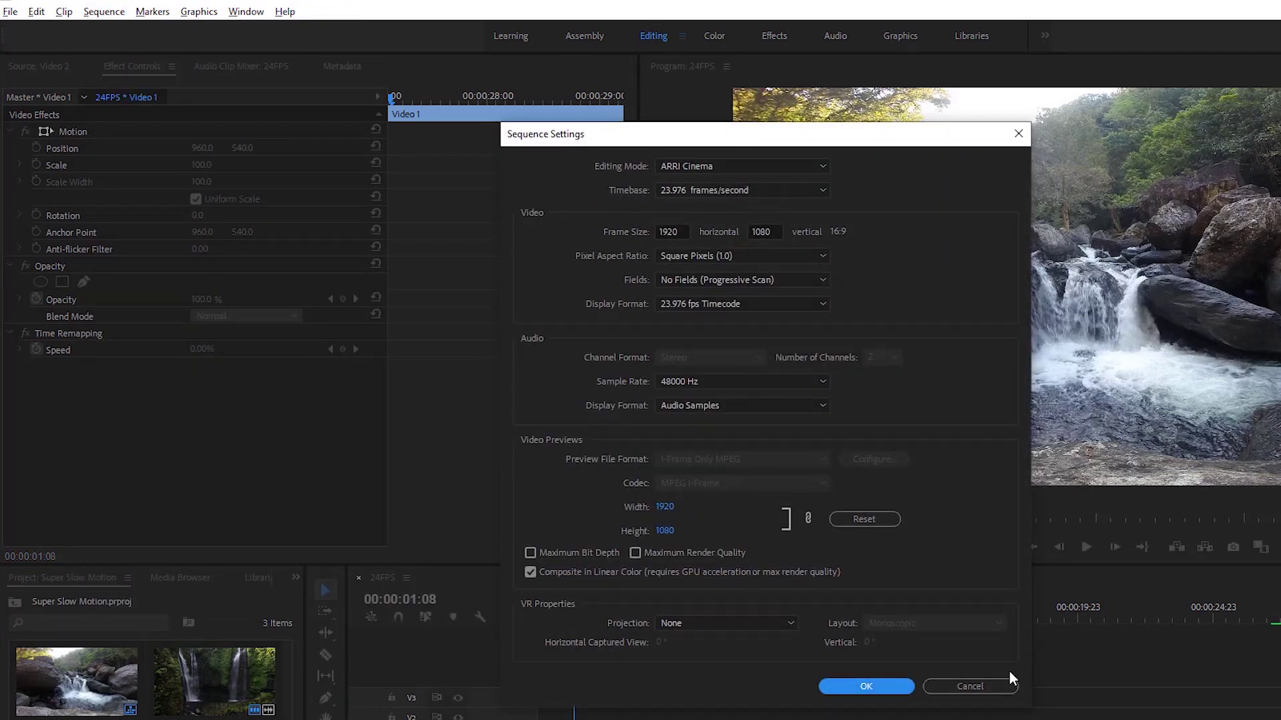
click(997, 688)
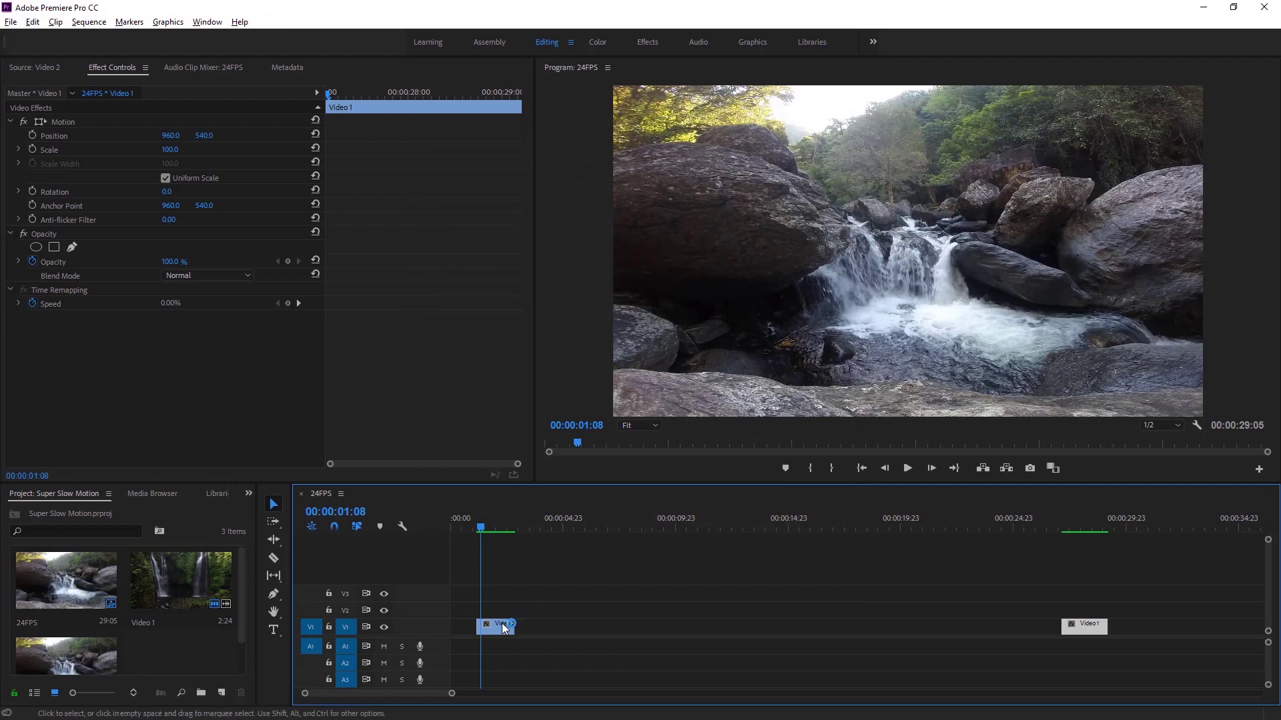
click(502, 623)
right_click(502, 623)
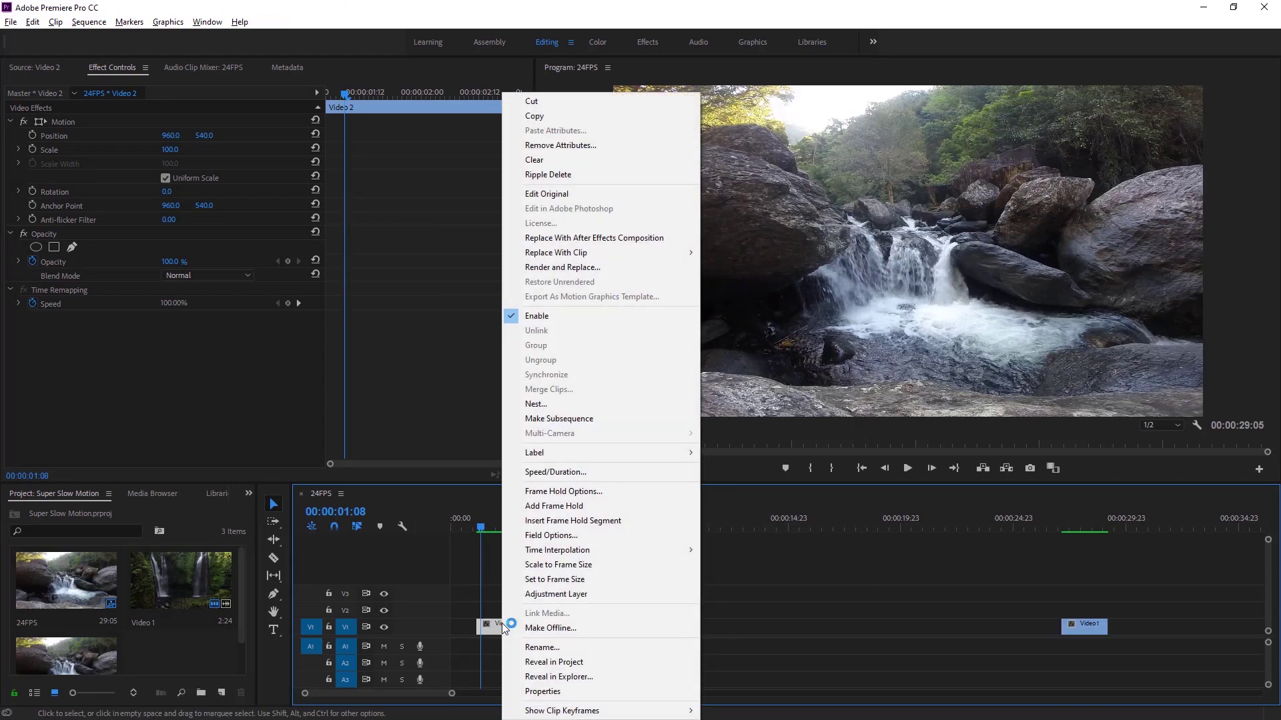
click(540, 692)
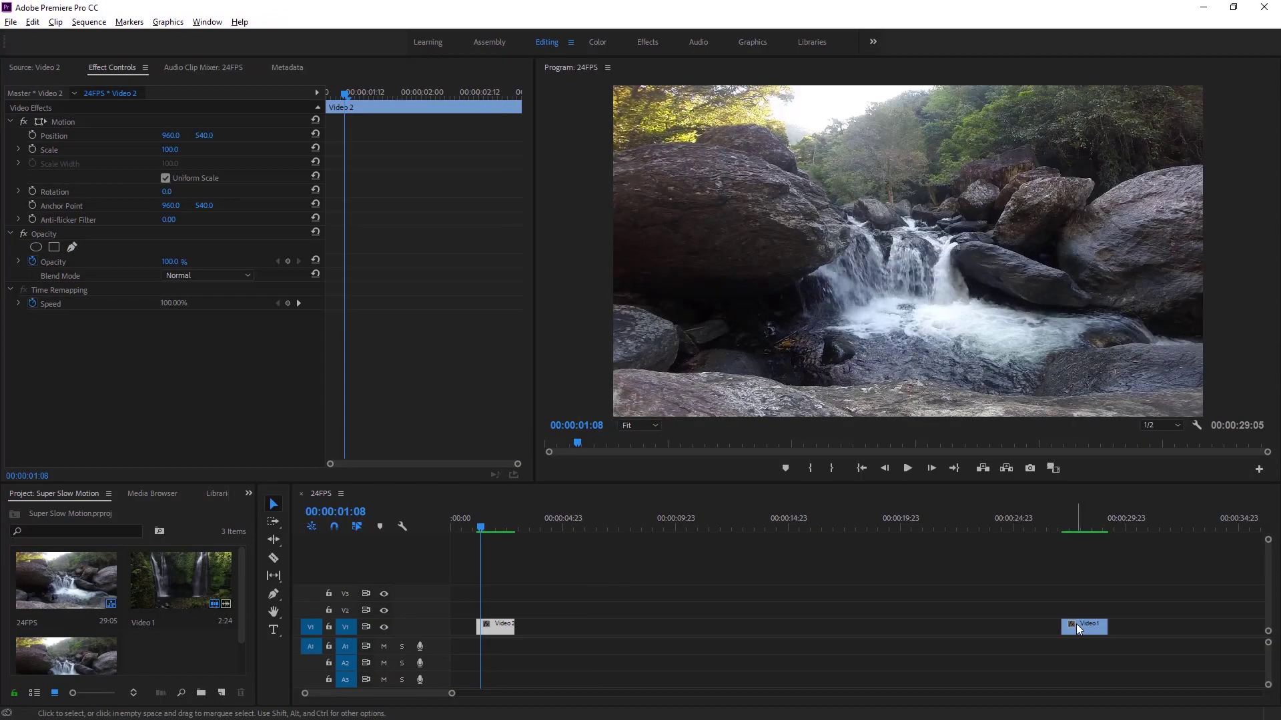
click(1184, 685)
right_click(1184, 685)
click(1124, 693)
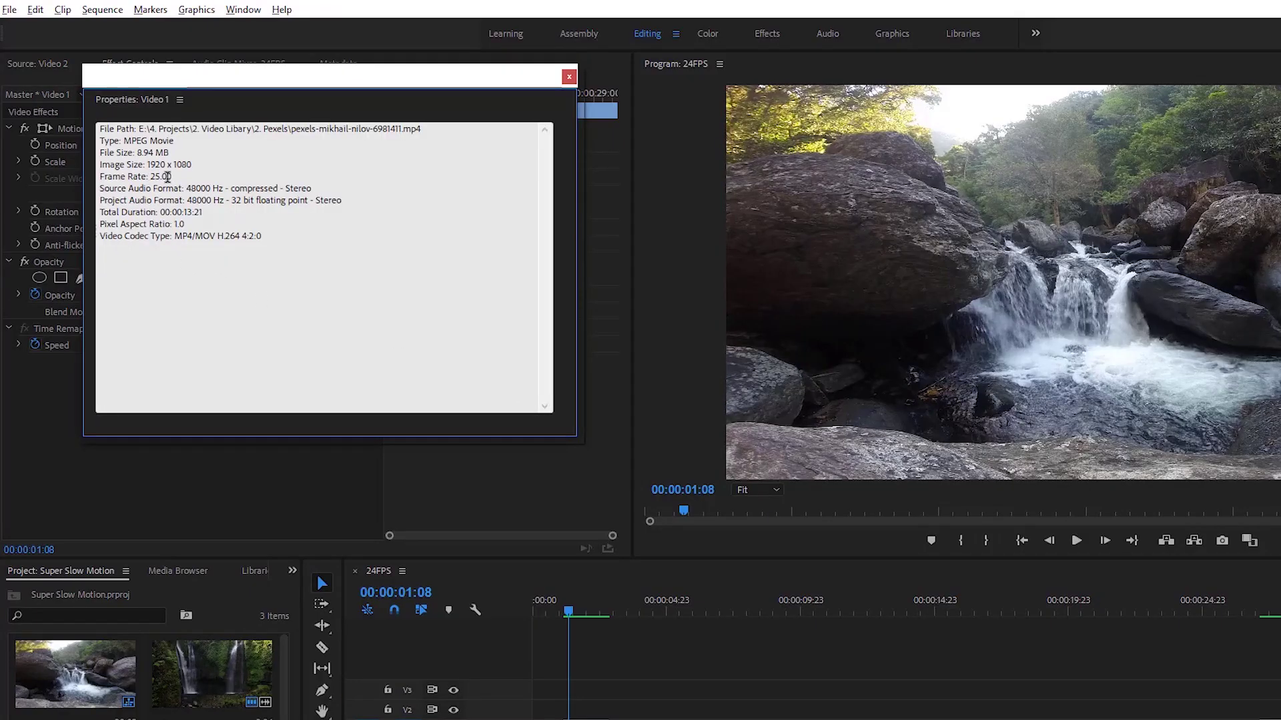
click(569, 76)
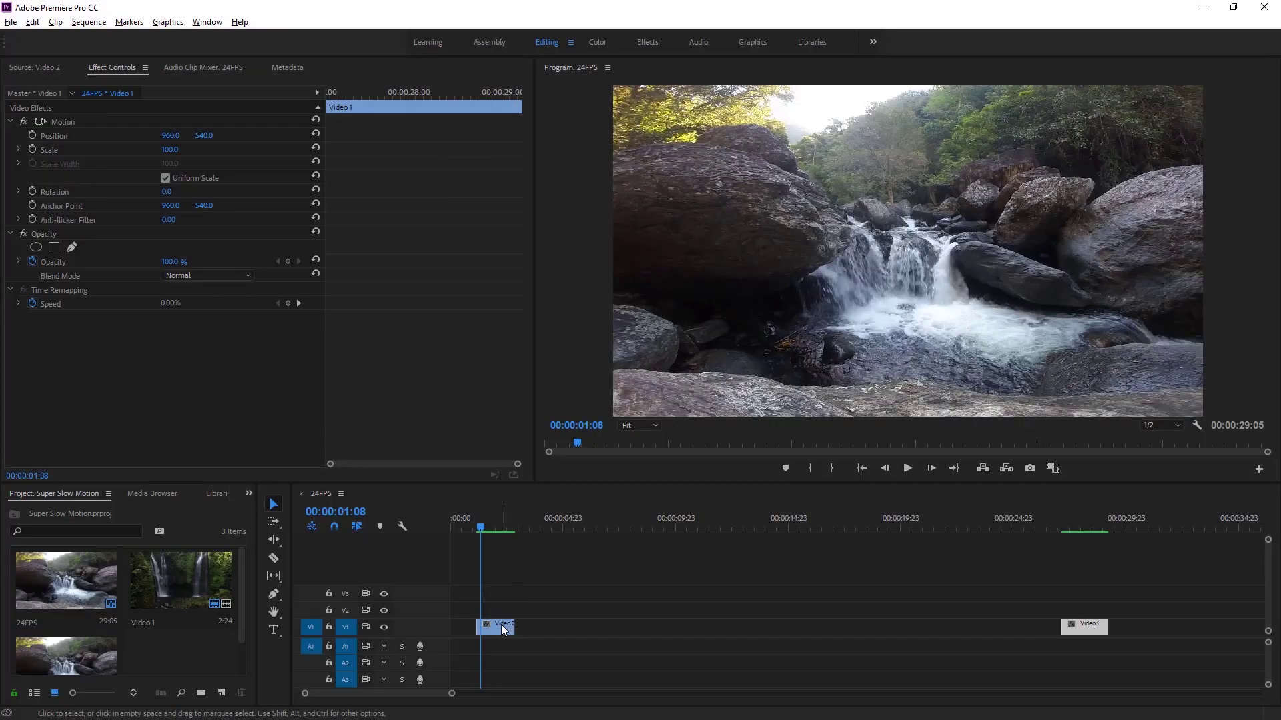
Step: Alt-drag a copy of the Video 2 clip along V1 to about 00:00:17:21
click(501, 625)
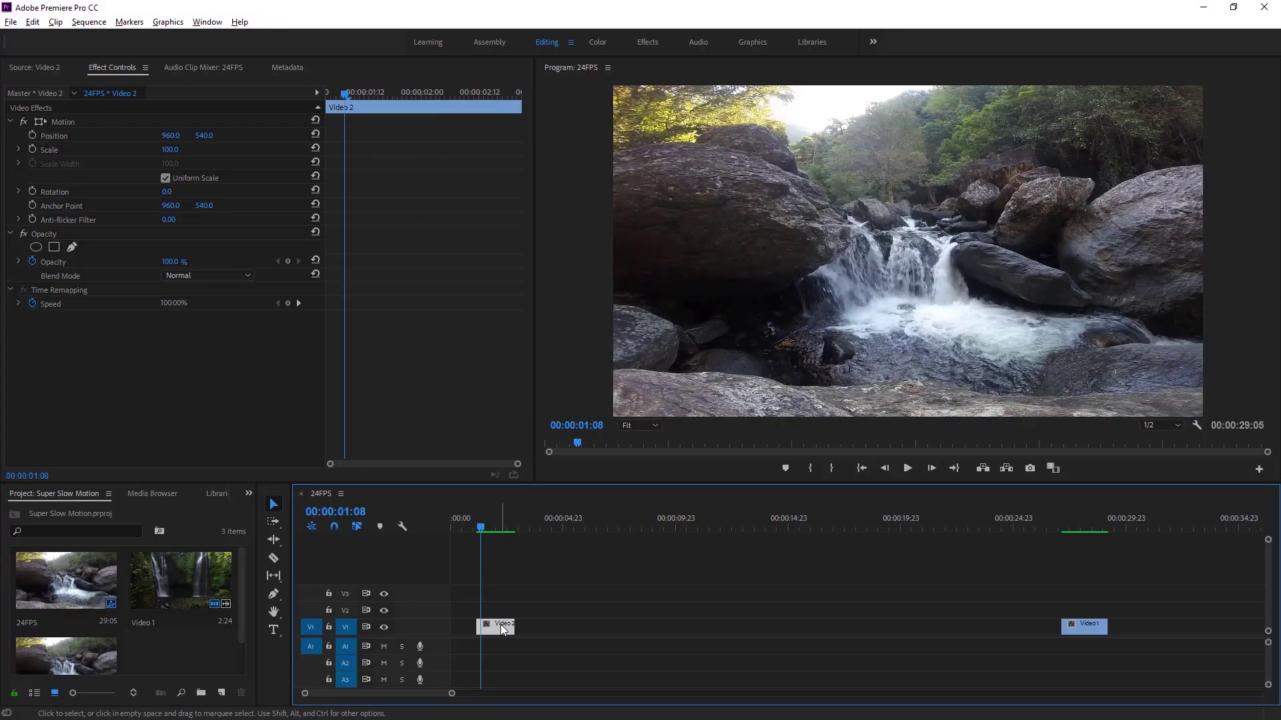
drag(503, 625, 884, 645)
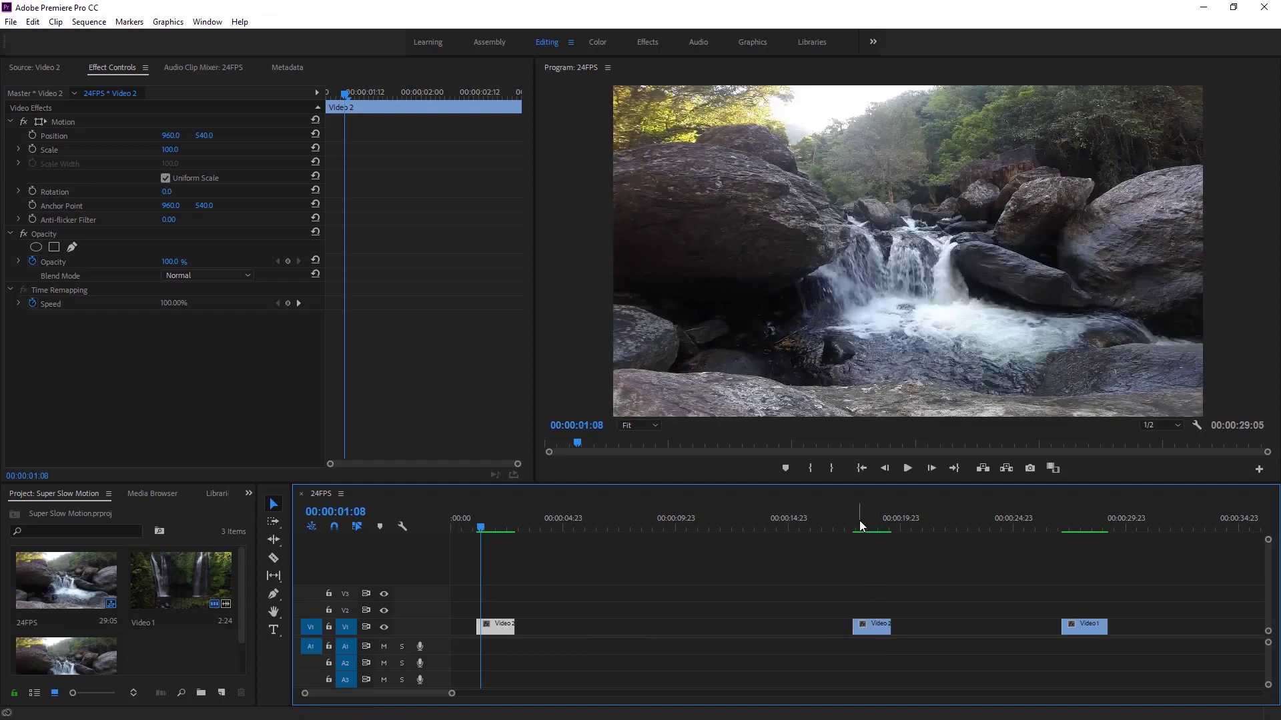
click(870, 527)
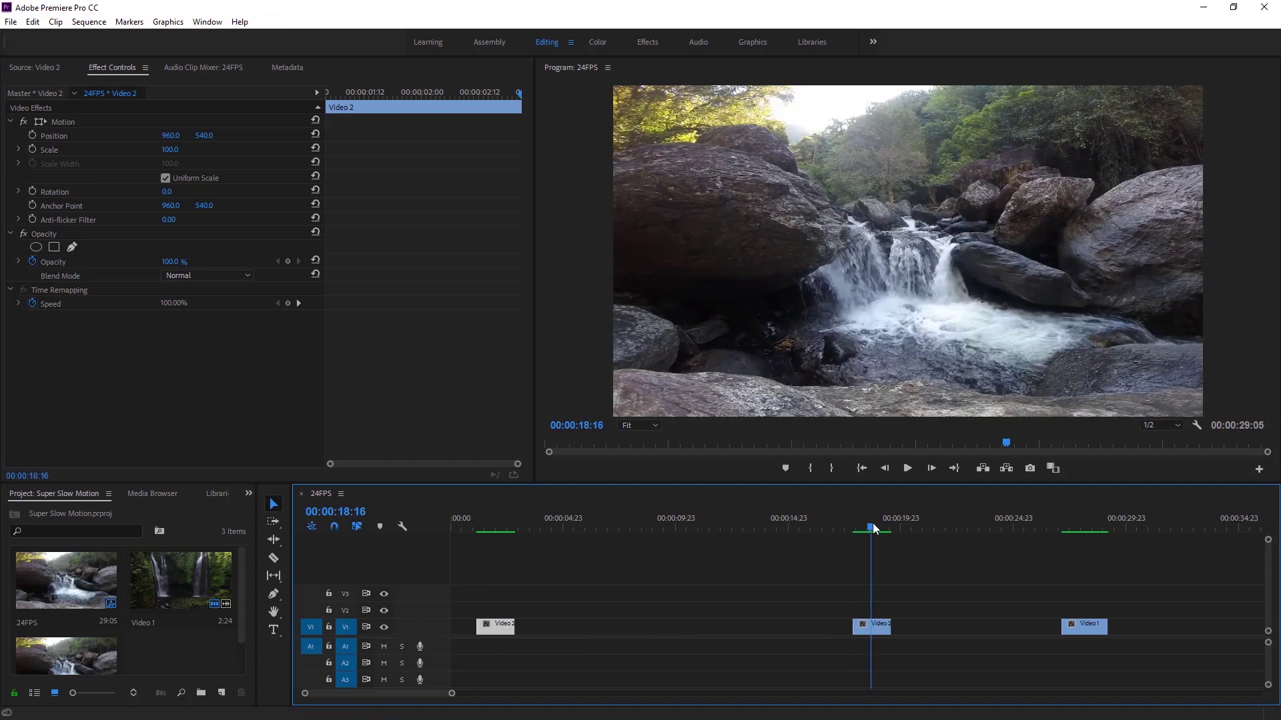
Step: Slow the first Video 2 clip to 30% speed via Speed/Duration
right_click(499, 625)
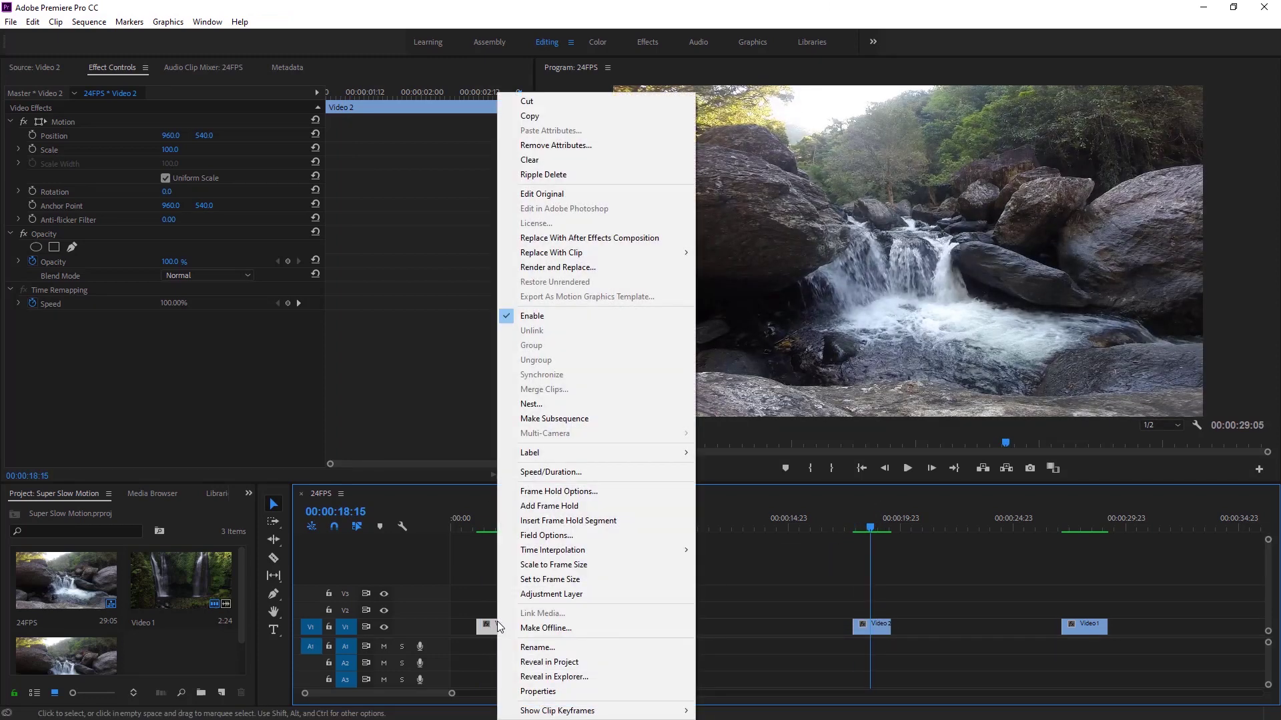
click(565, 473)
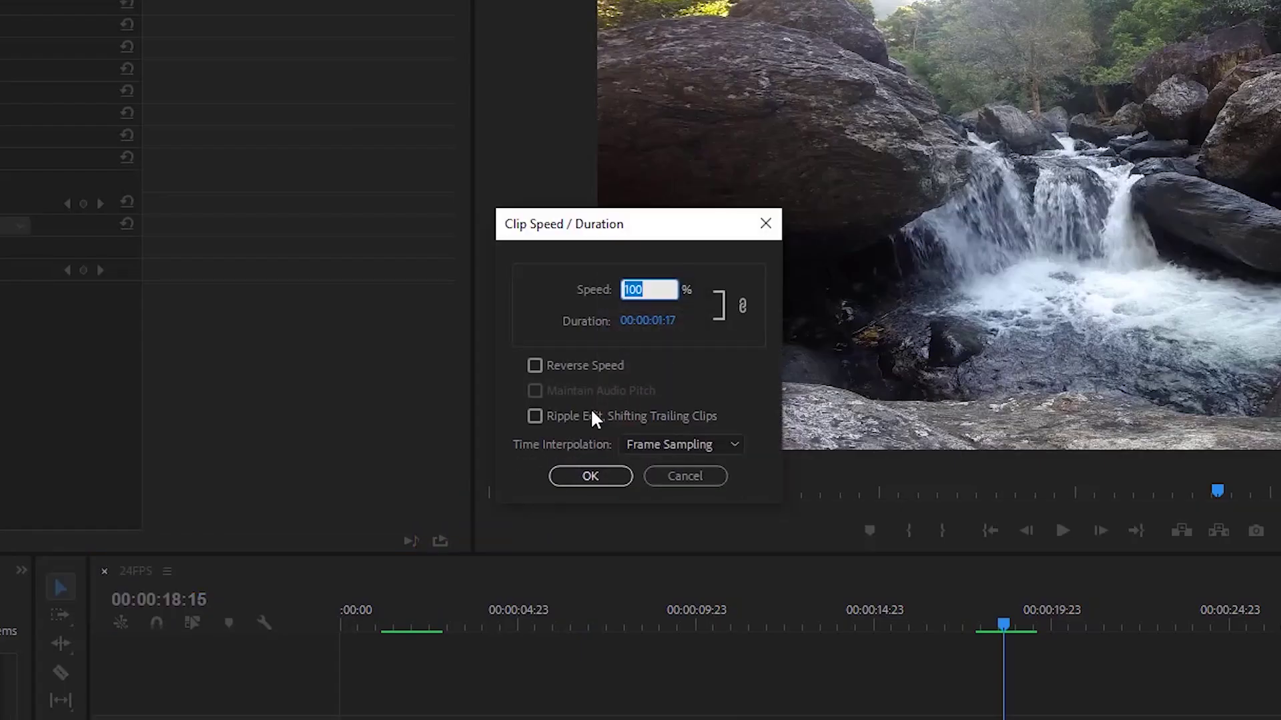
text(30)
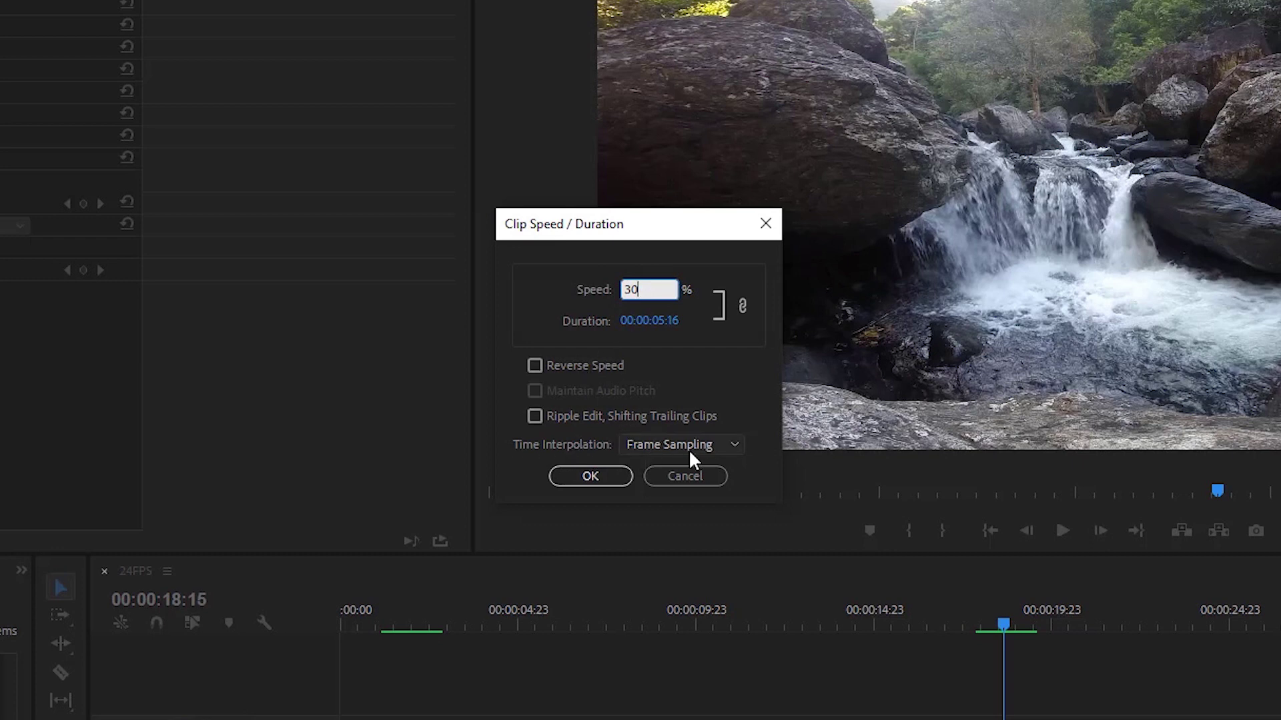
click(610, 475)
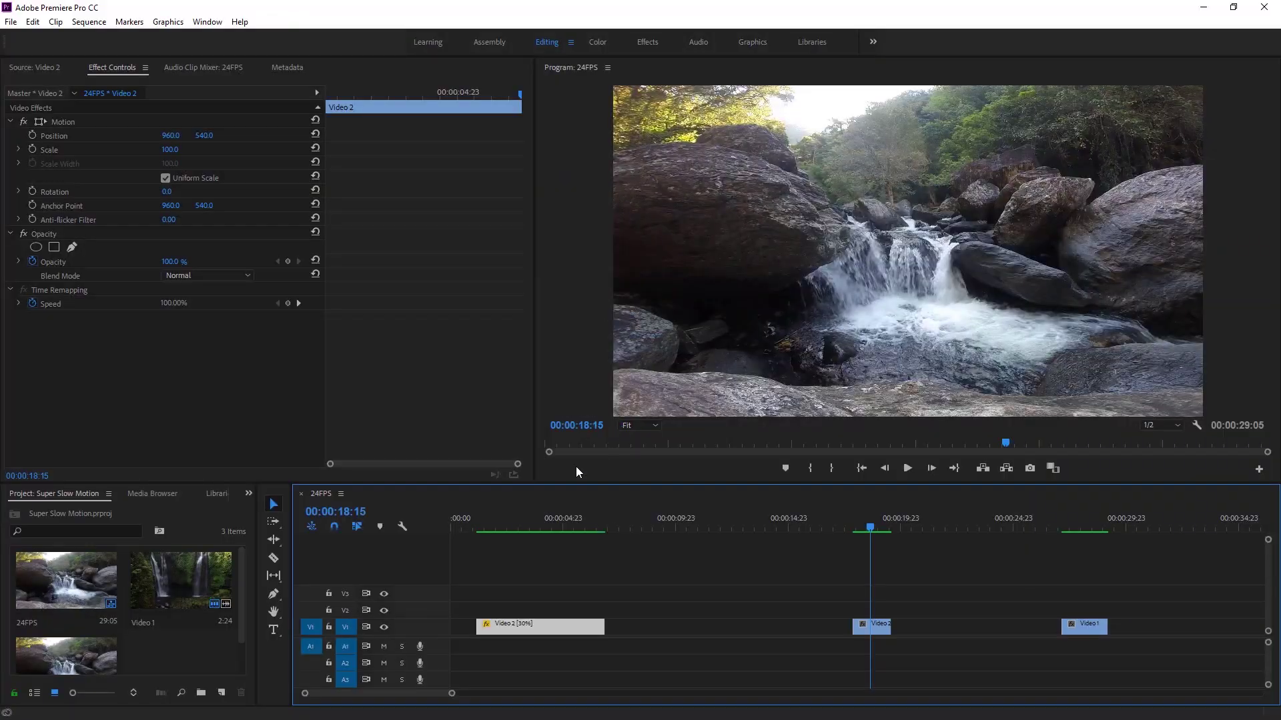
Step: Play back the 30% Video 2 clip from the sequence start twice
click(479, 527)
key(space)
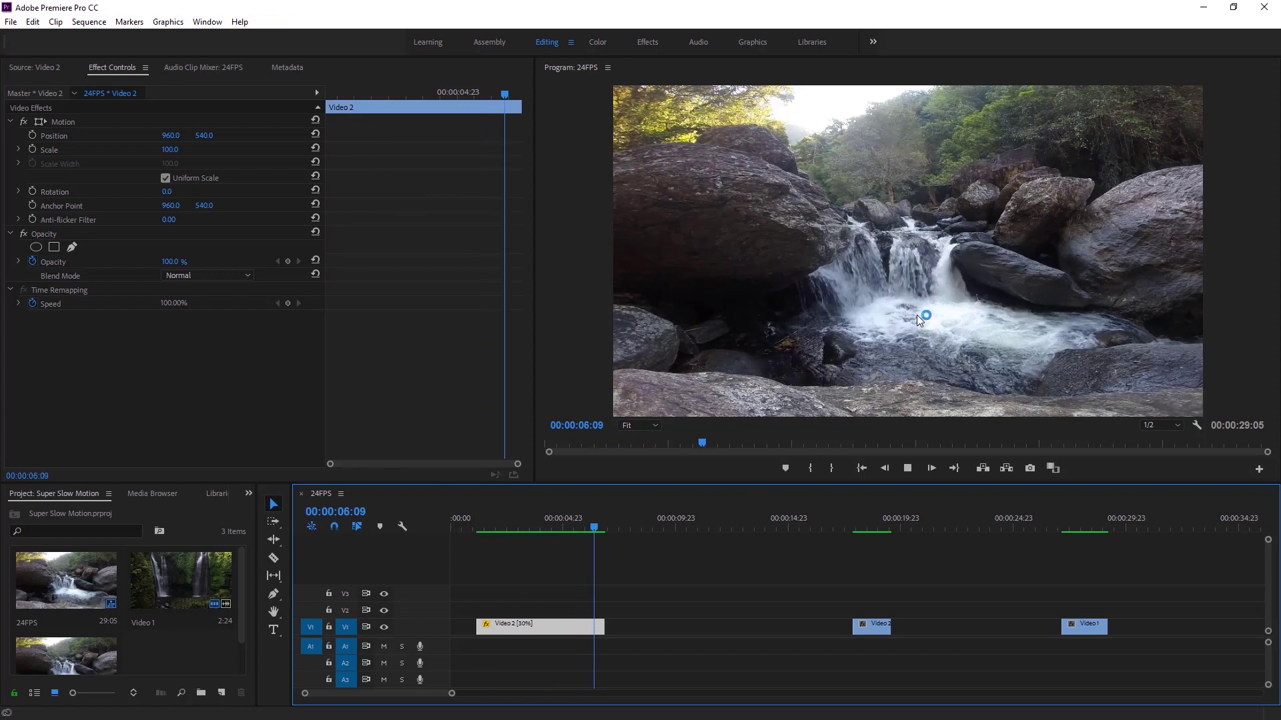
key(space)
key(Up)
key(space)
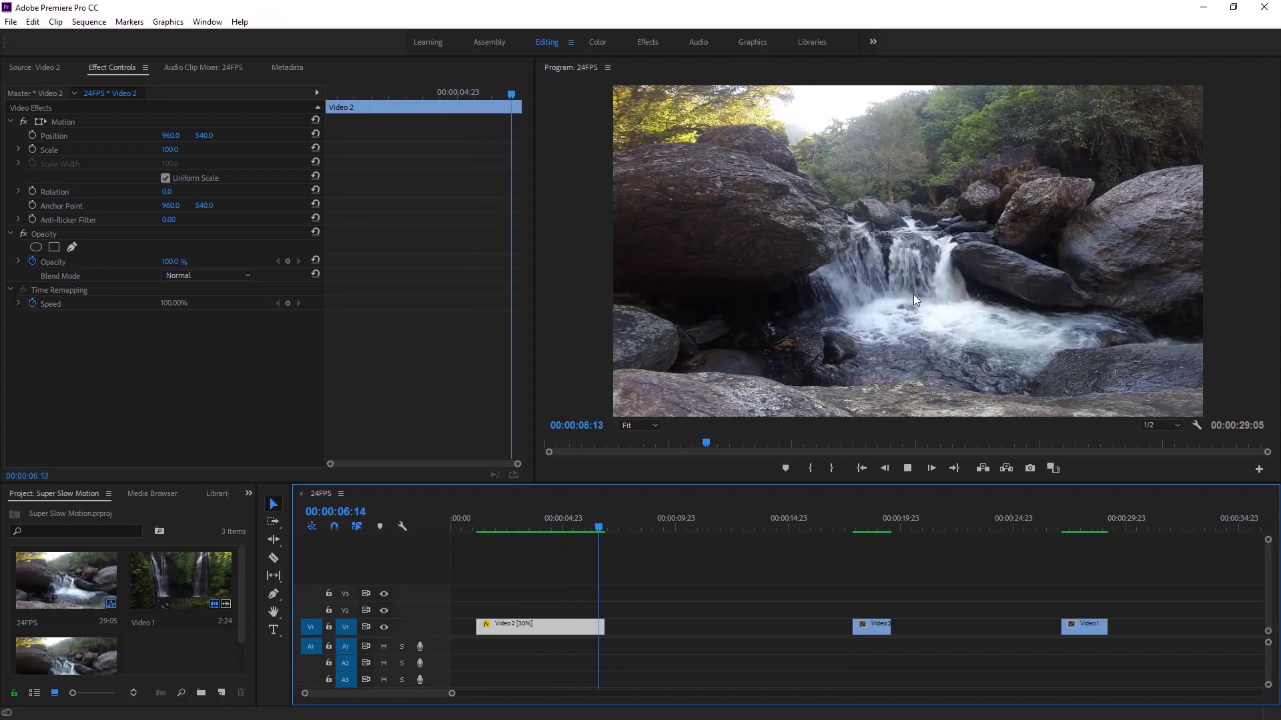
key(space)
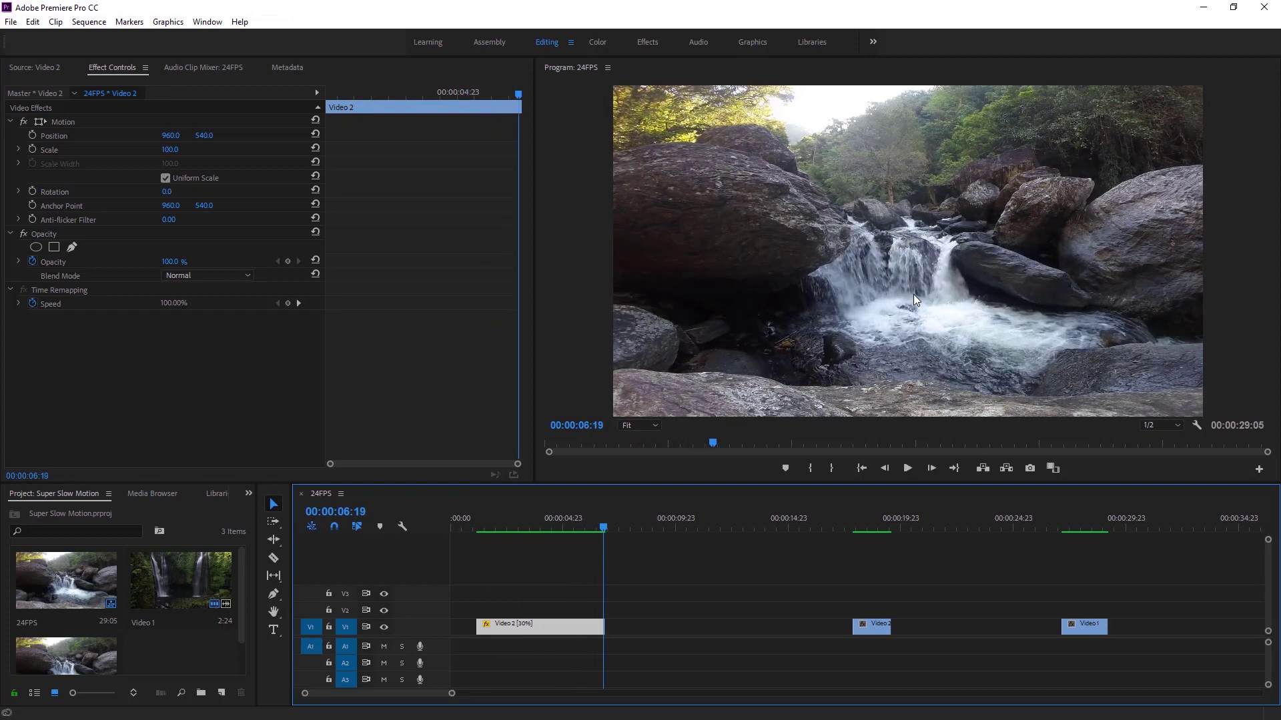
Step: Move the Video 2 copy to sit directly after the first clip
click(875, 623)
click(867, 529)
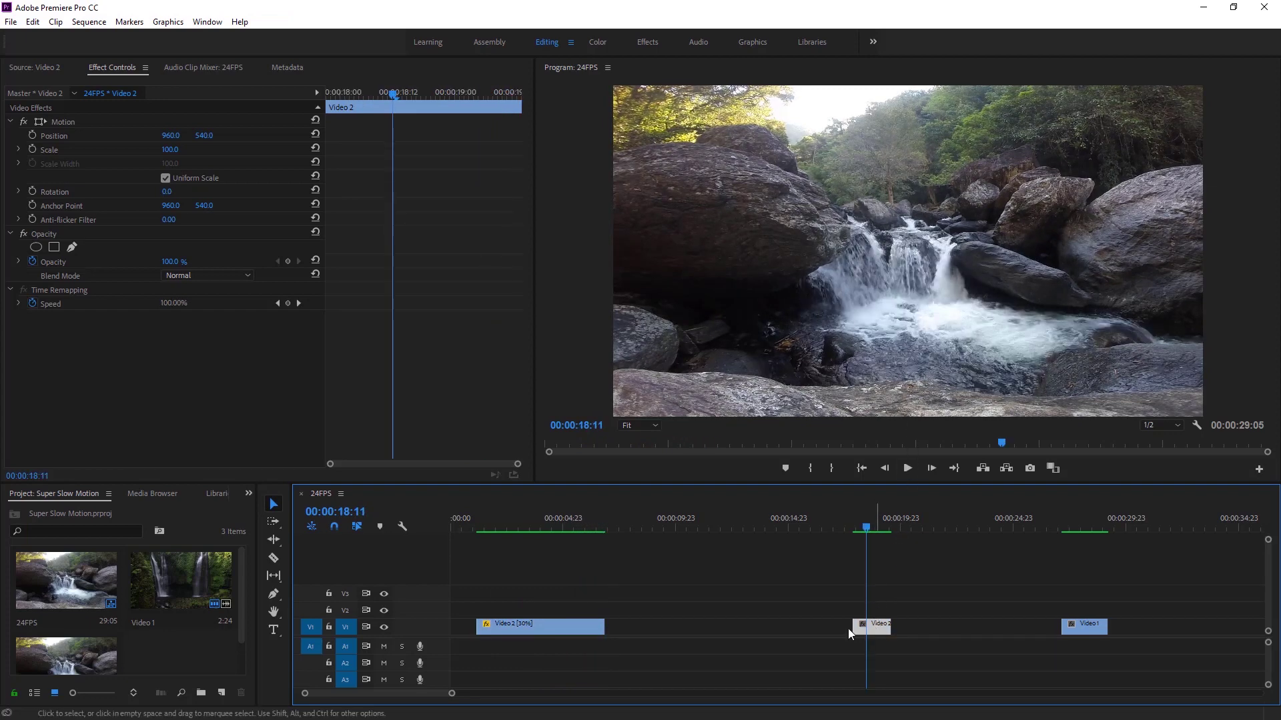
drag(886, 627, 638, 633)
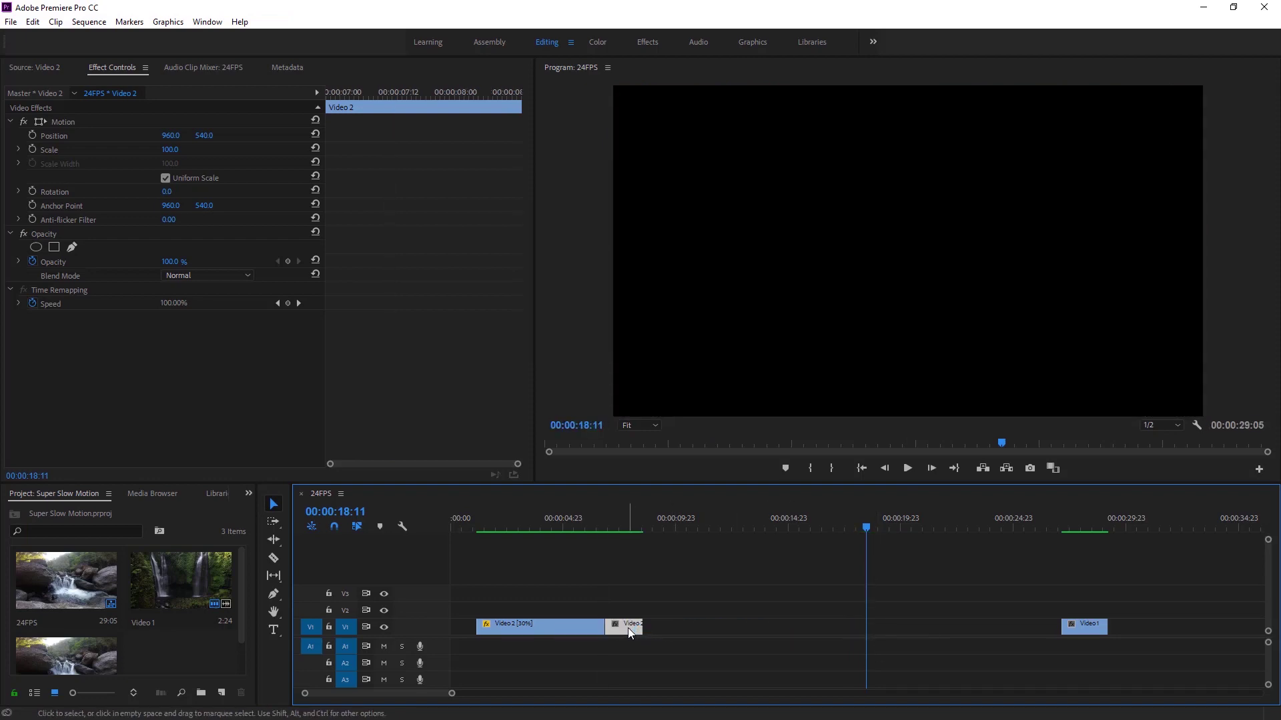
Step: Set the Video 2 copy to 30% speed with Optical Flow time interpolation
right_click(625, 626)
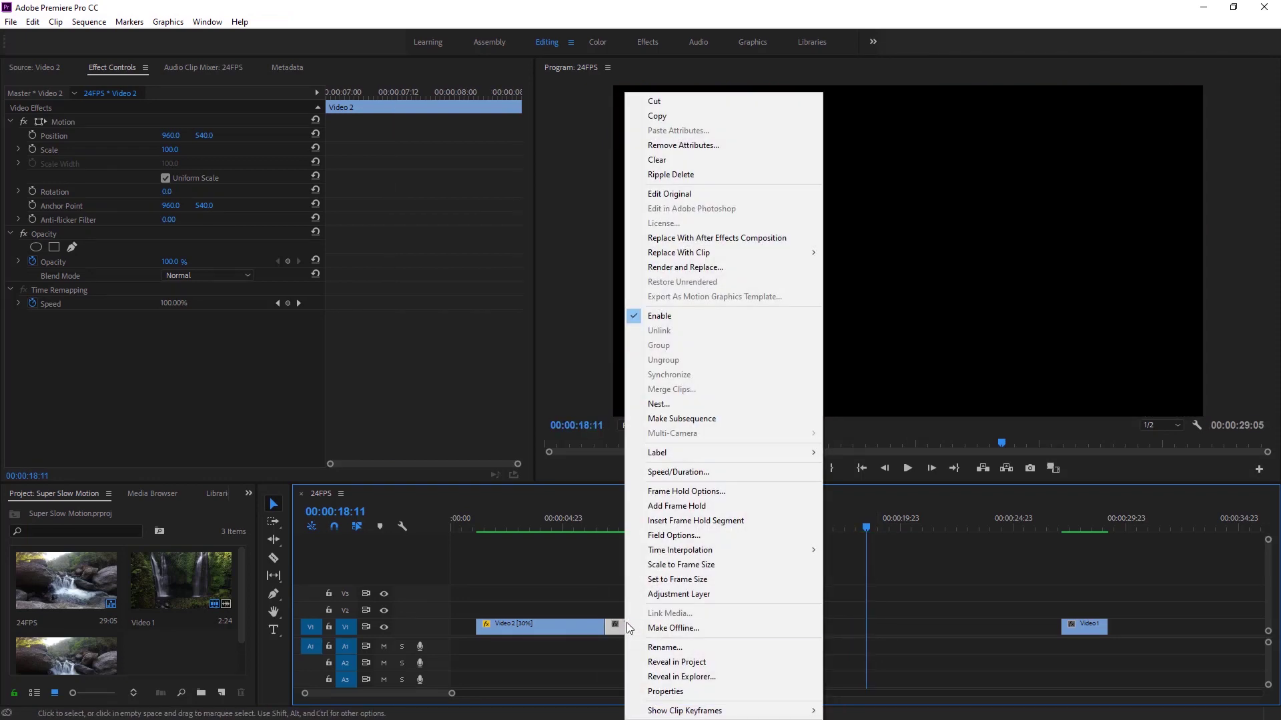
click(678, 471)
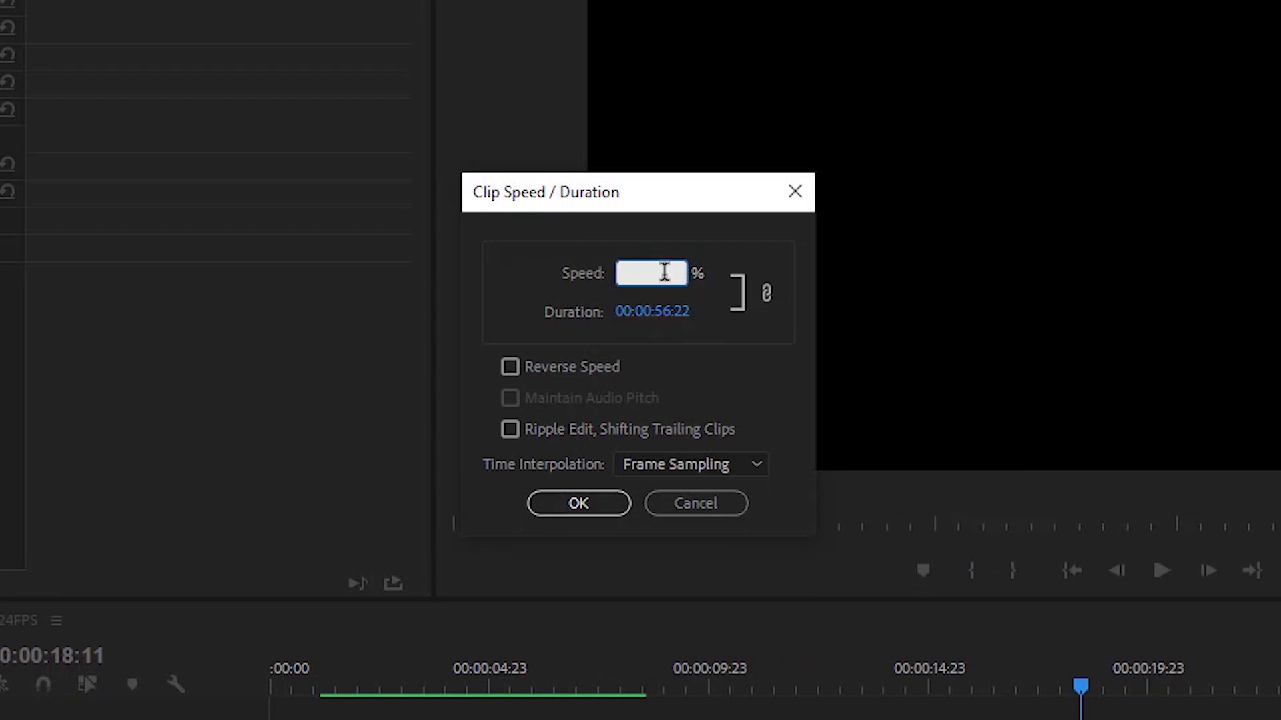
text(30)
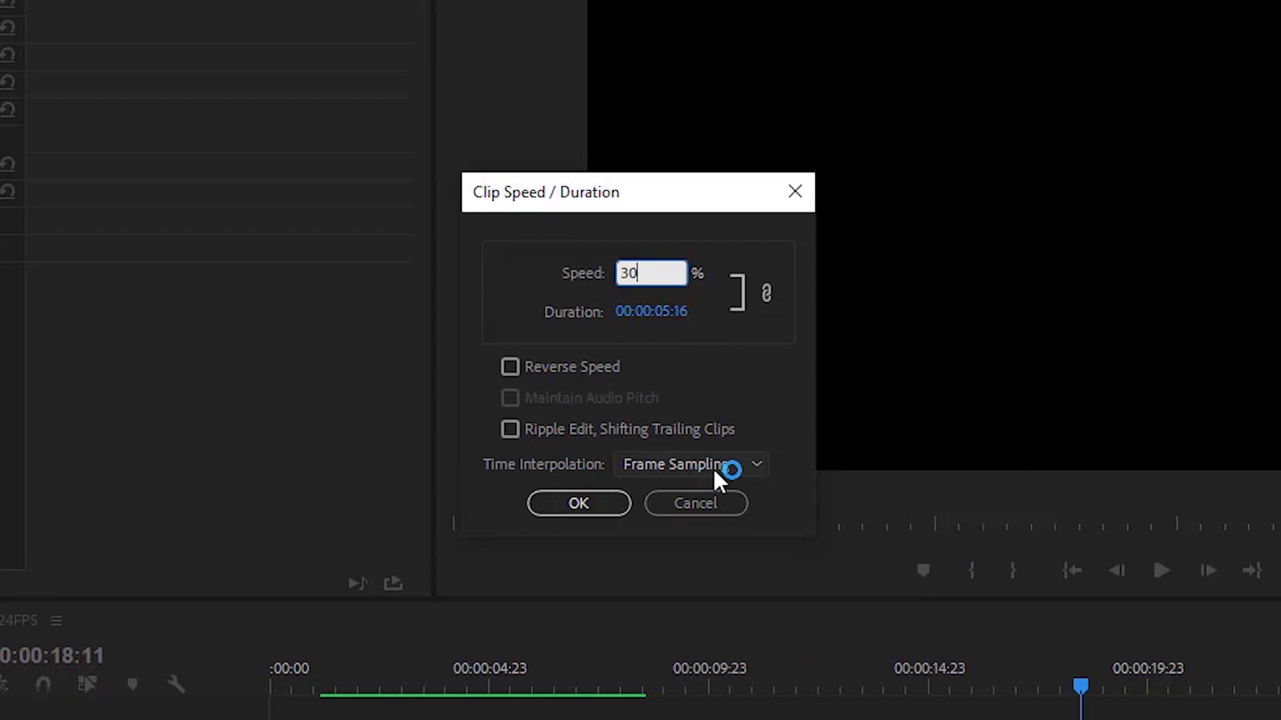
click(746, 465)
click(683, 549)
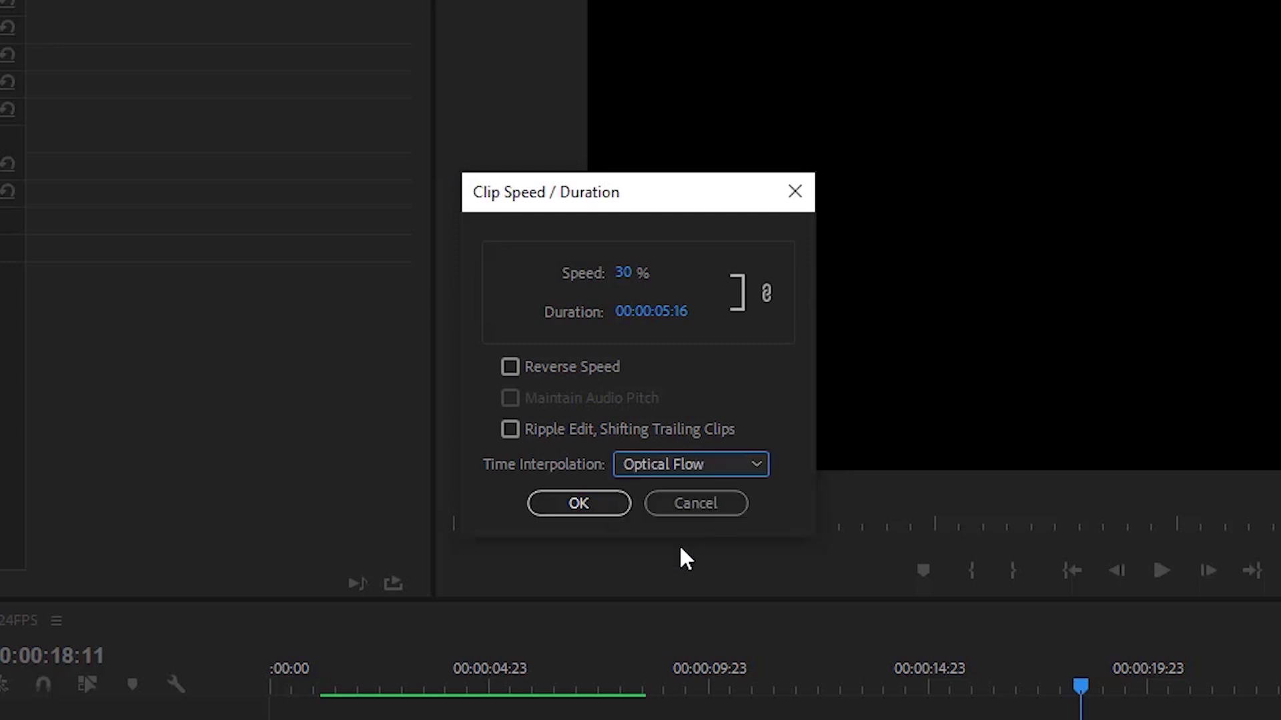
click(579, 503)
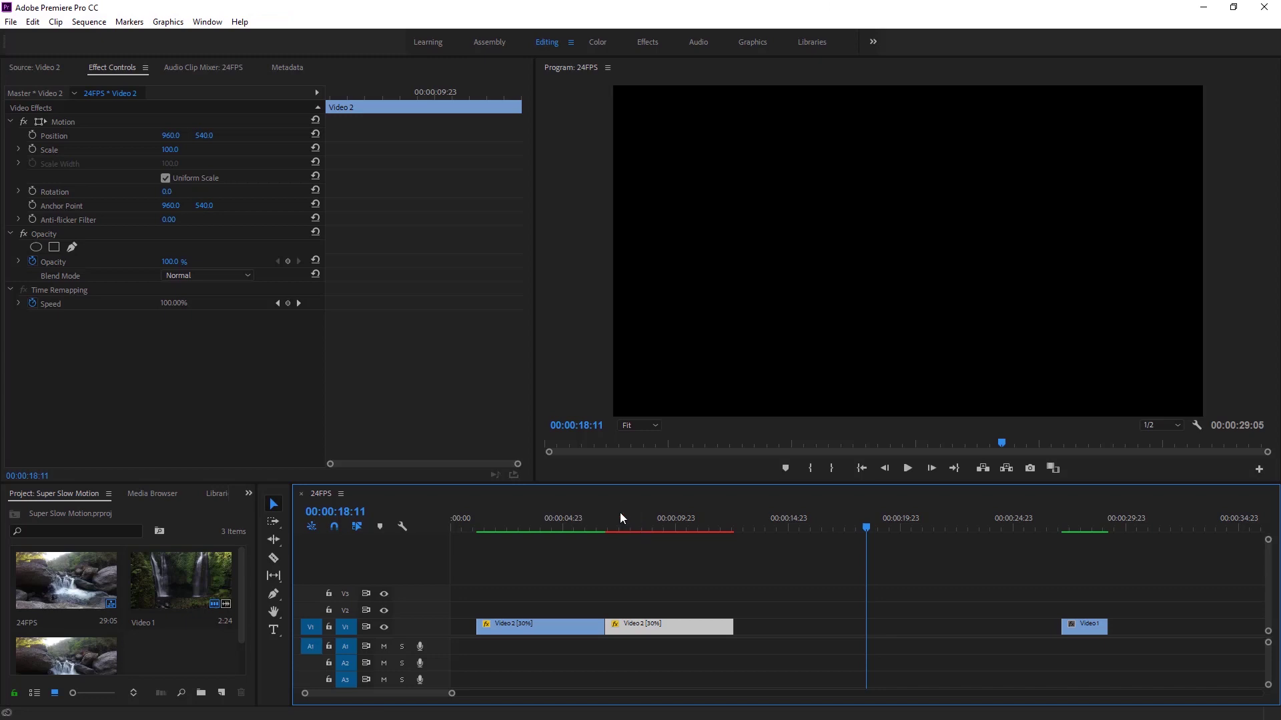
Step: Render the sequence In to Out, then return near the sequence start
click(93, 24)
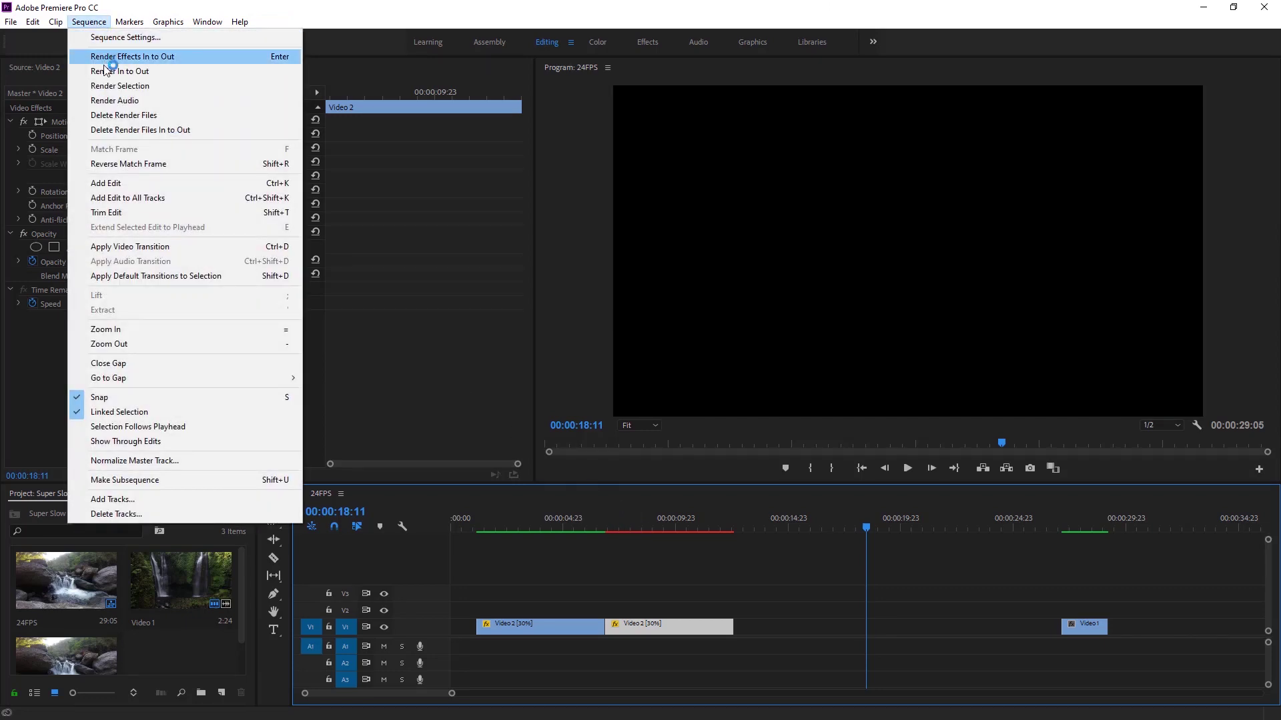
click(123, 70)
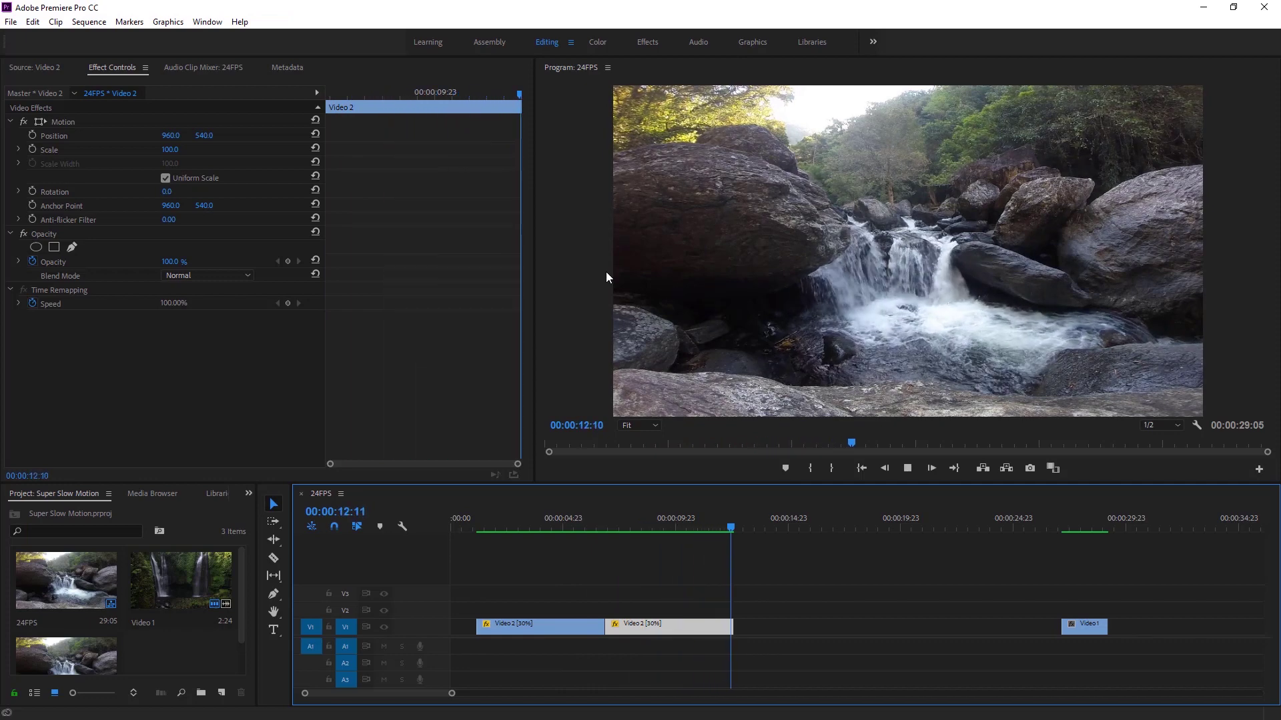
click(474, 529)
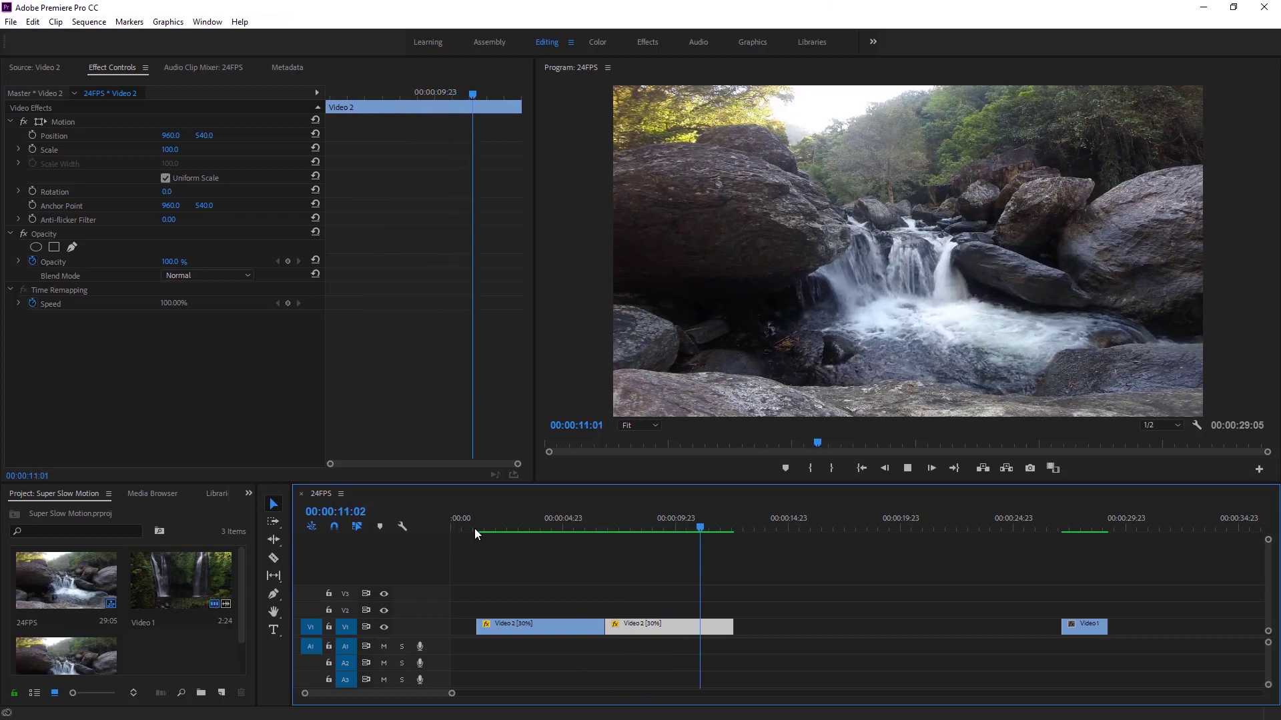
Step: Stop playback and delete the gap so Video 1 follows the Video 2 clips
key(space)
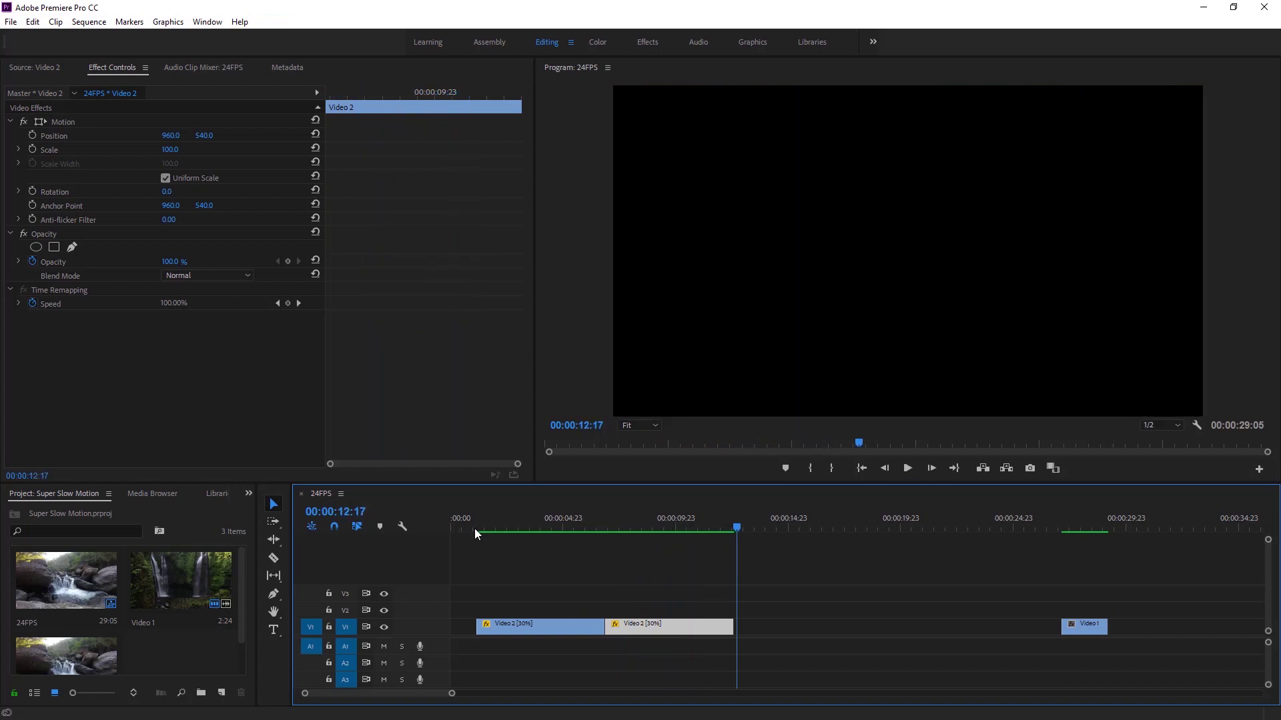
click(828, 626)
key(Delete)
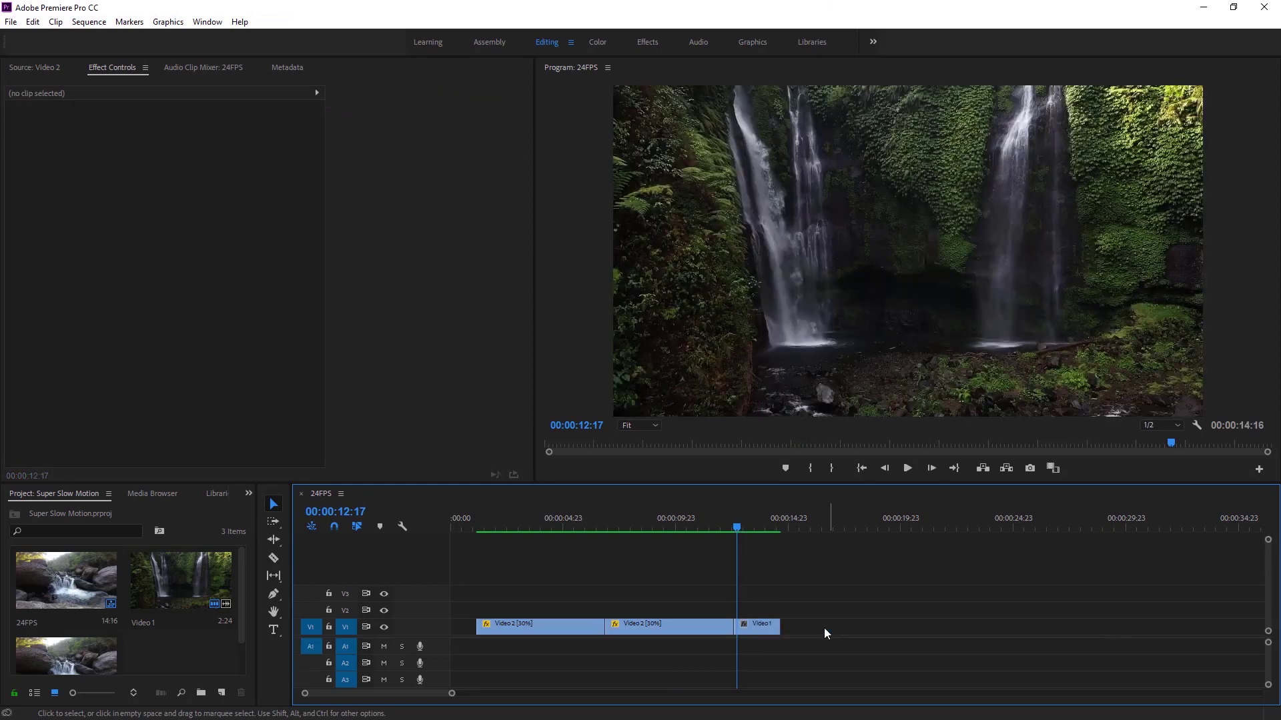
Step: Preview the Video 1 clip and Alt-drag a copy of it further along the track
click(761, 627)
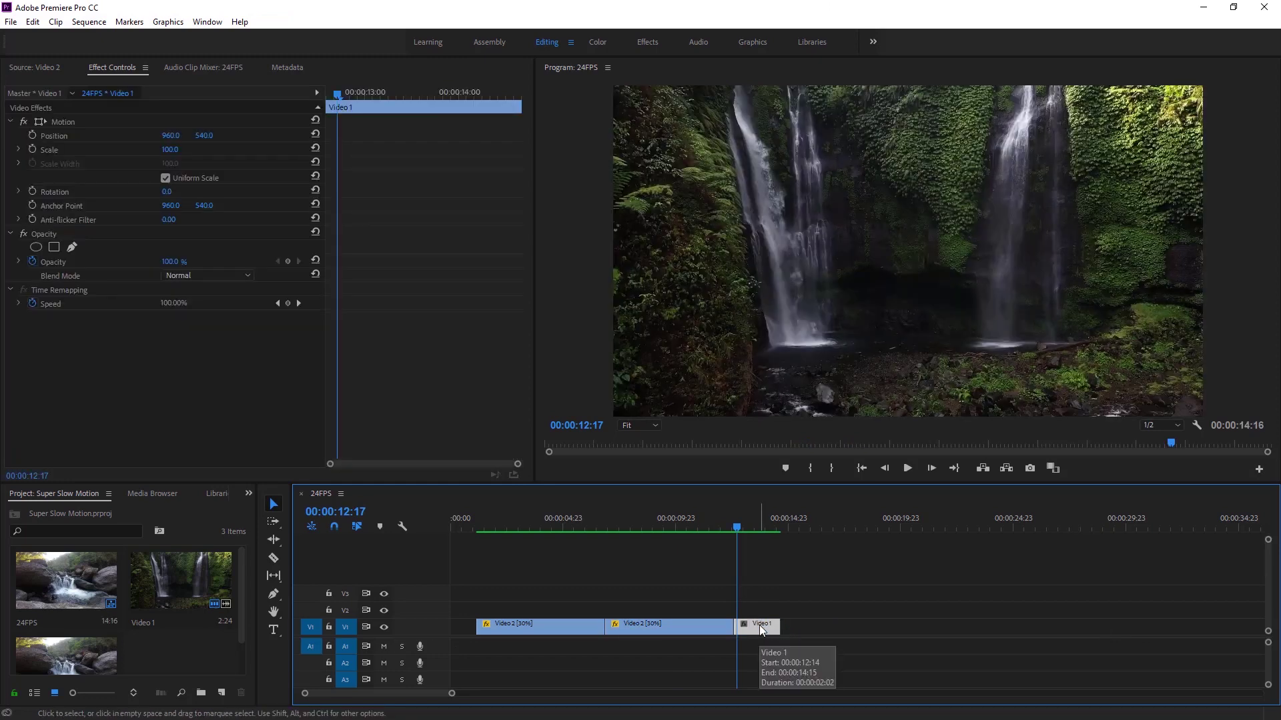
click(738, 529)
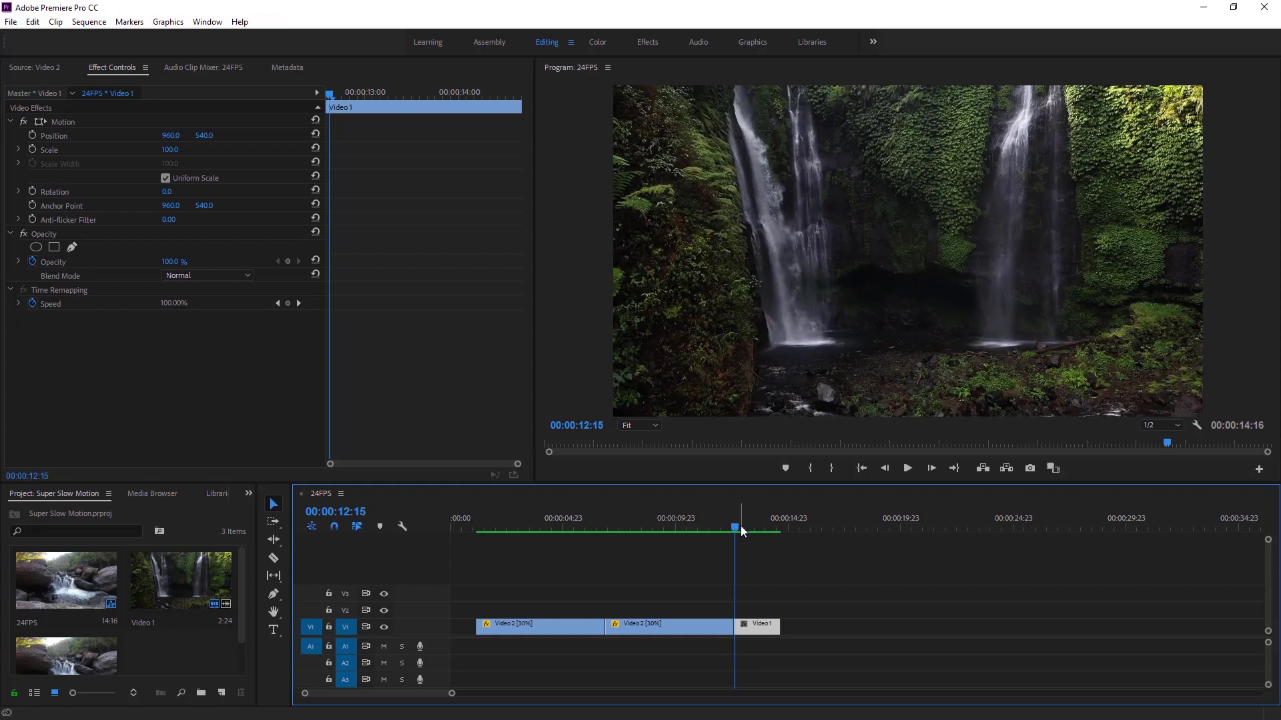
key(space)
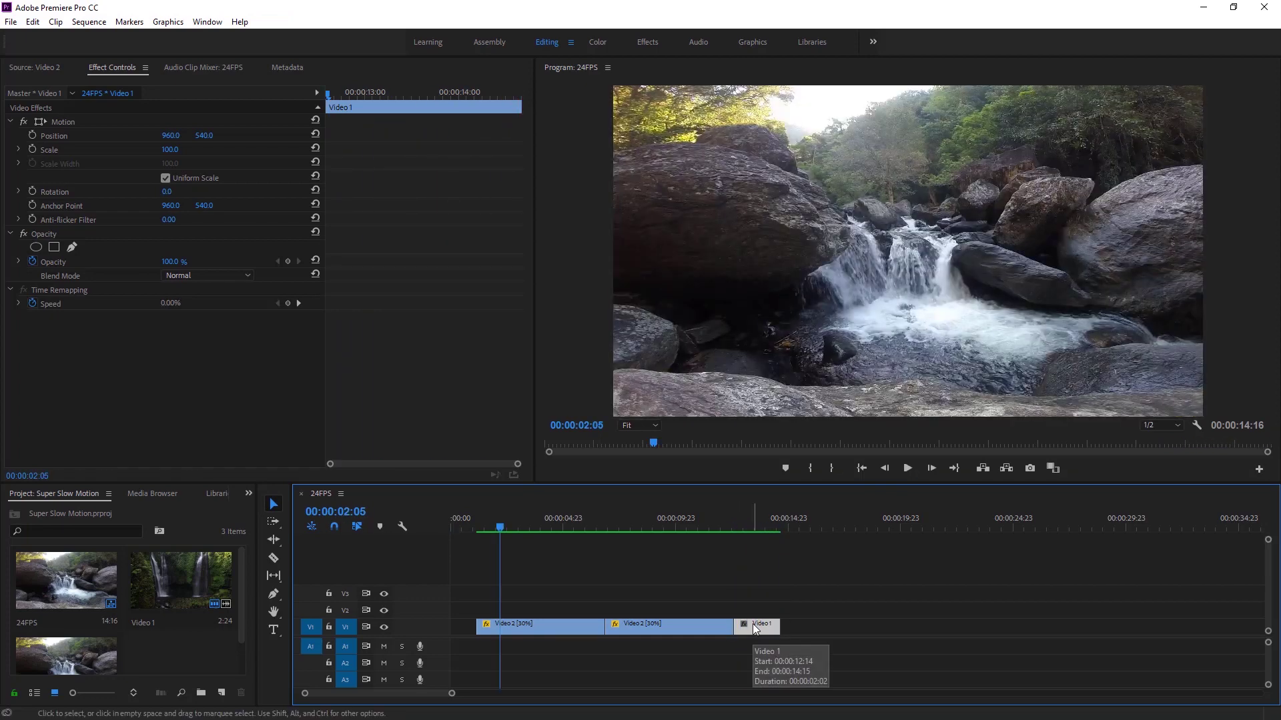
drag(756, 629, 1088, 645)
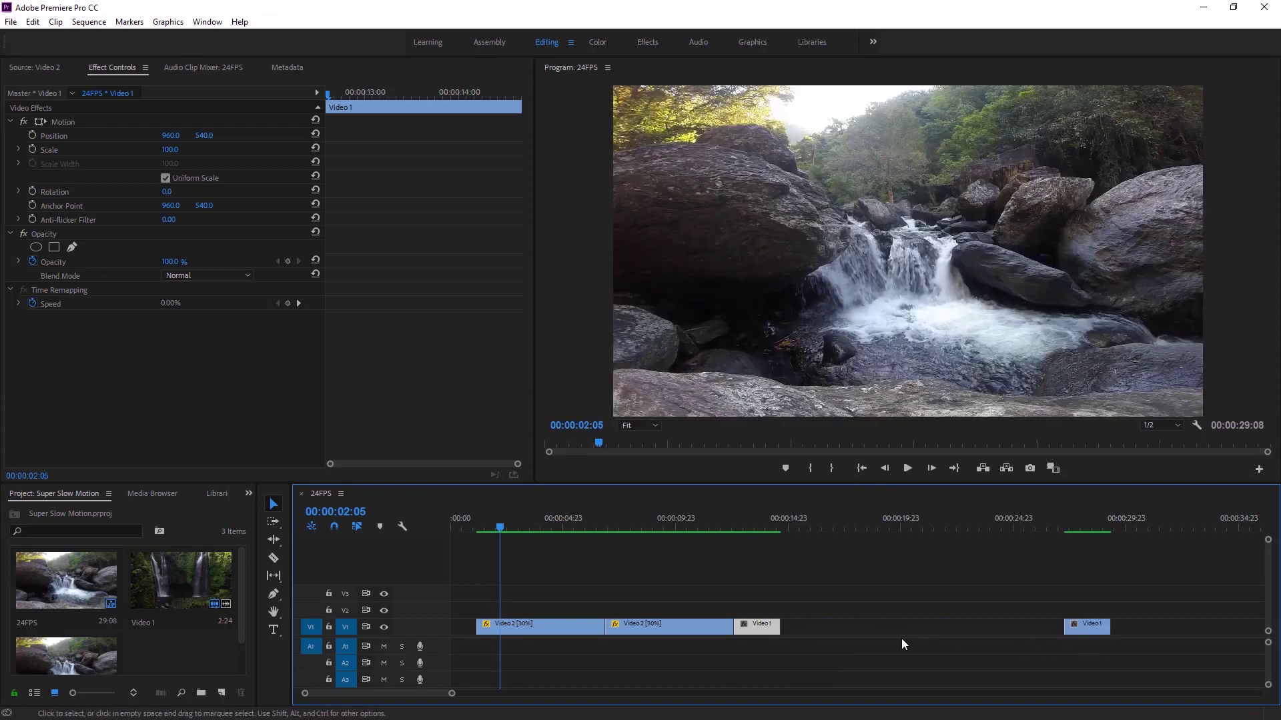
Step: Slow the original Video 1 clip to 50% speed via Speed/Duration
right_click(766, 626)
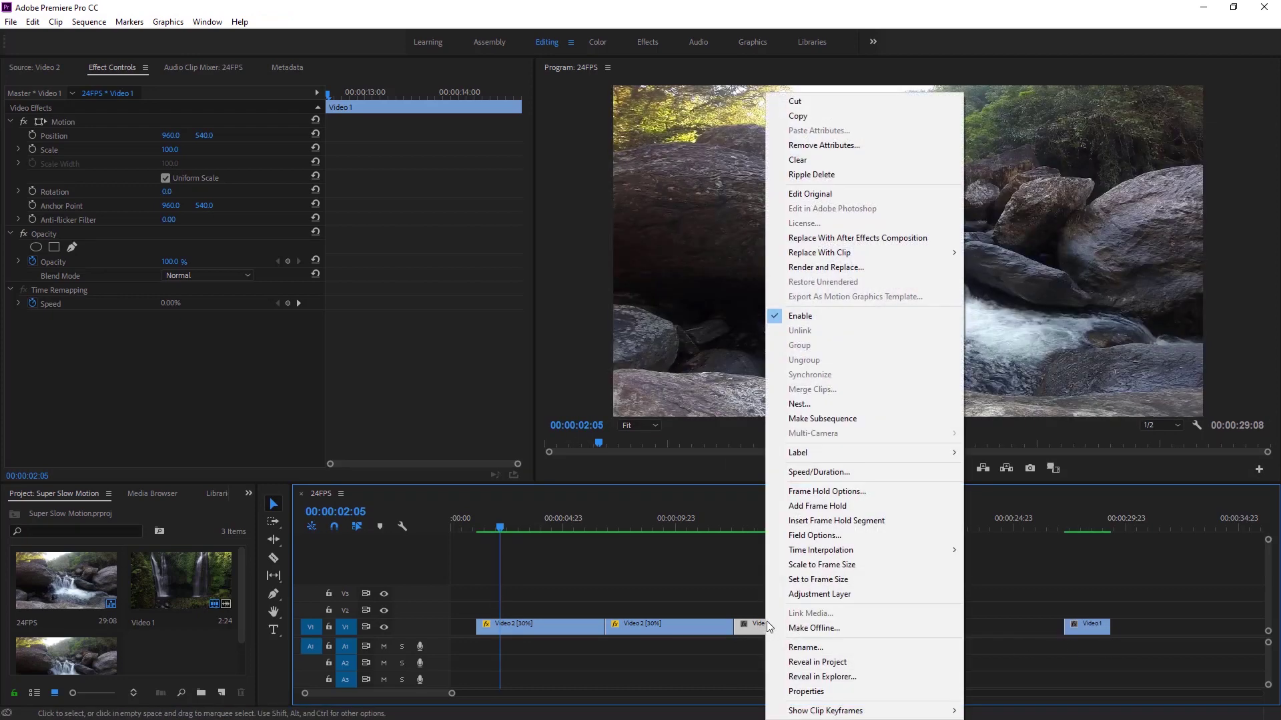
click(789, 472)
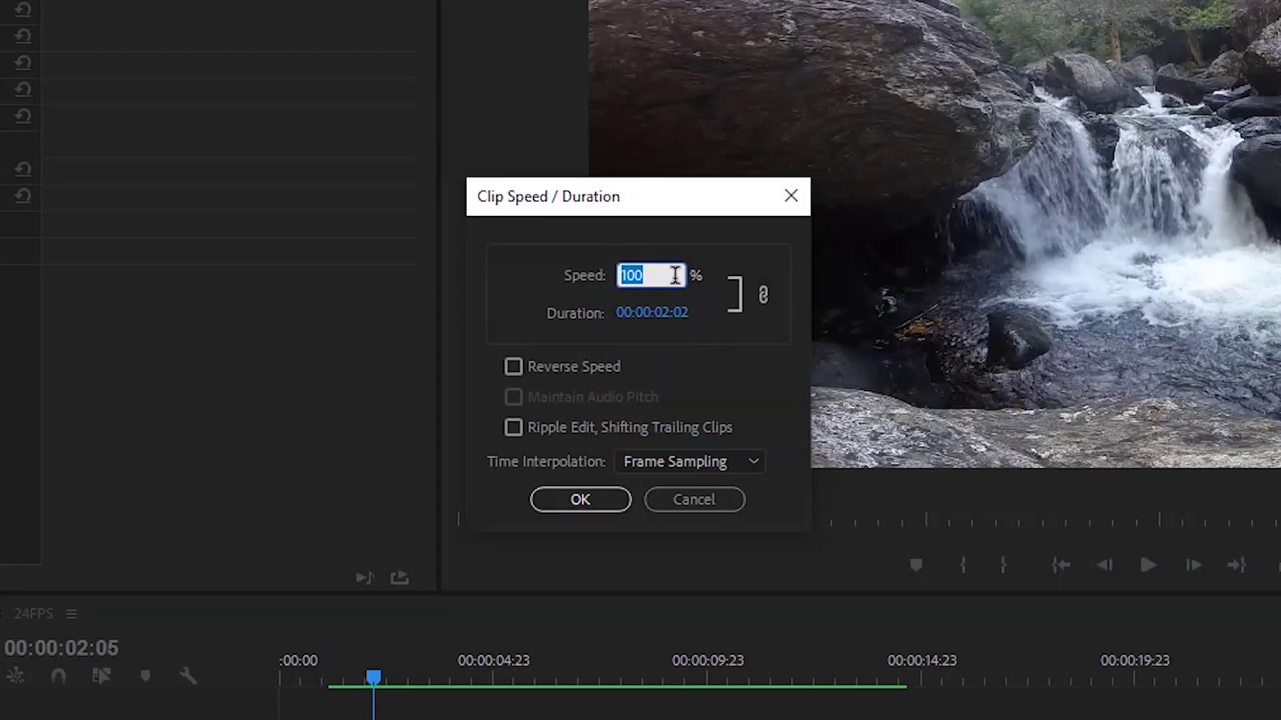
text(50)
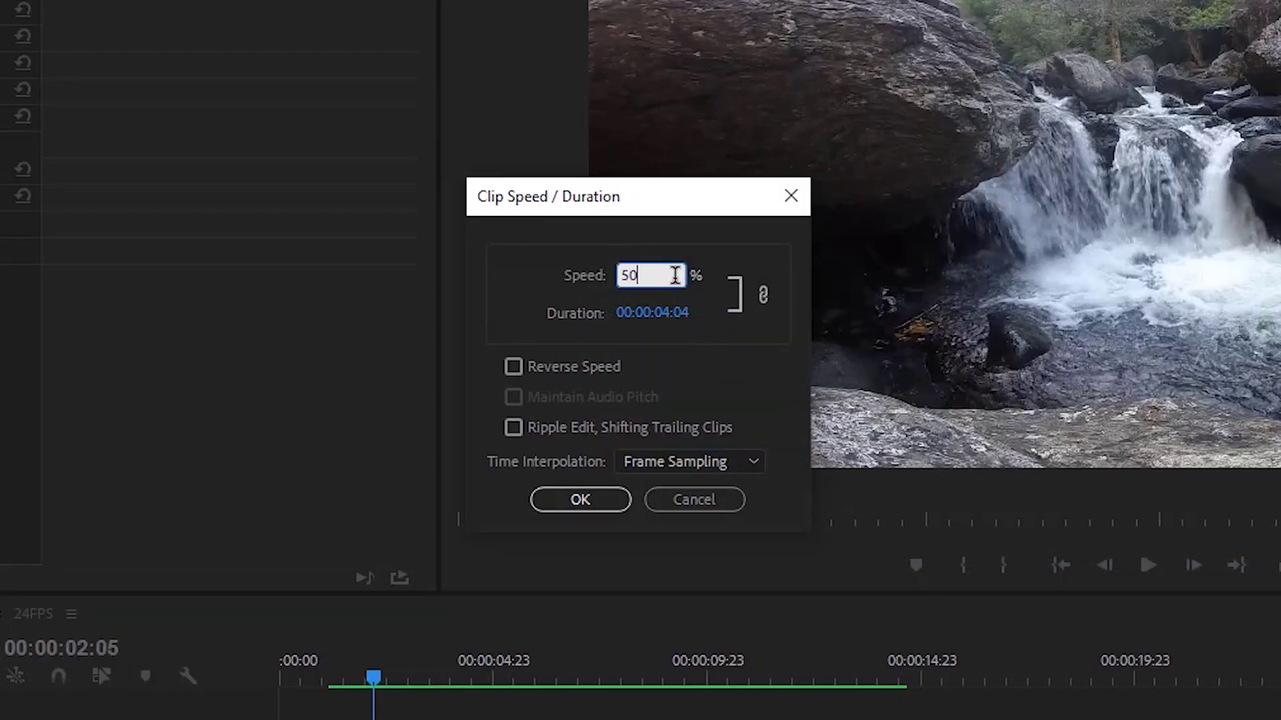
click(597, 501)
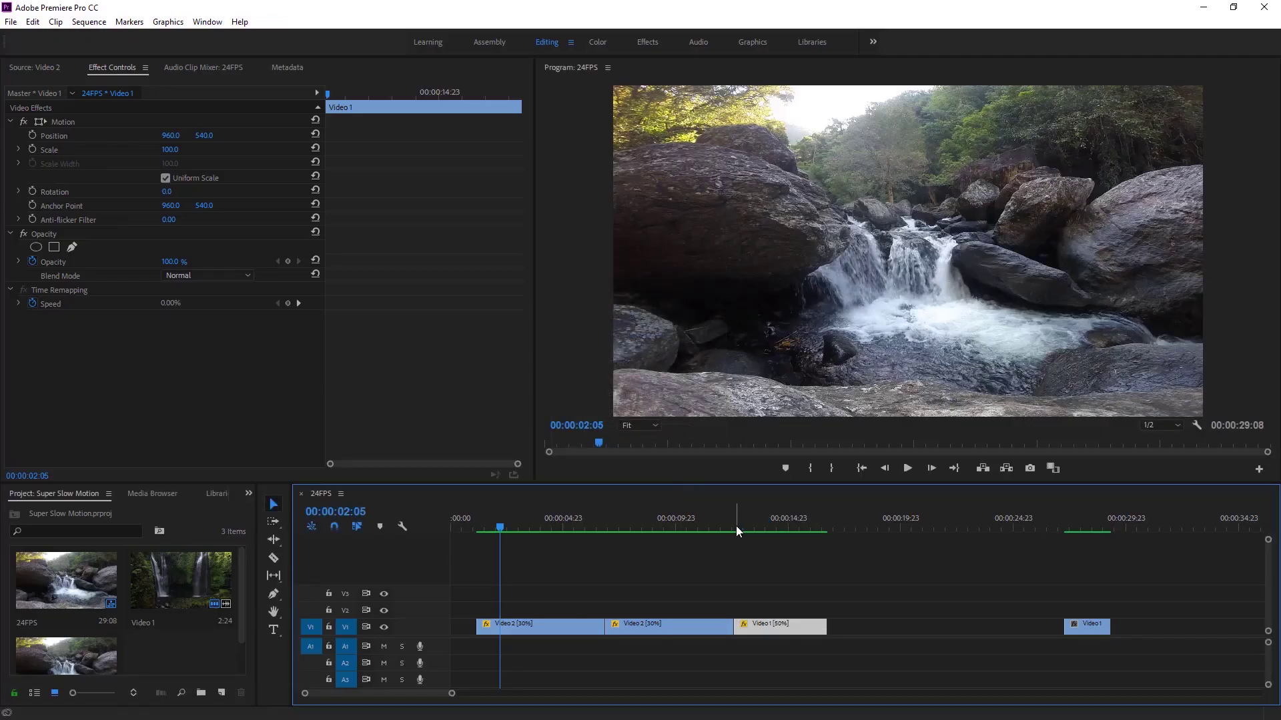
click(735, 526)
Step: Play the 50% Video 1 clip, then move its copy right after it
key(space)
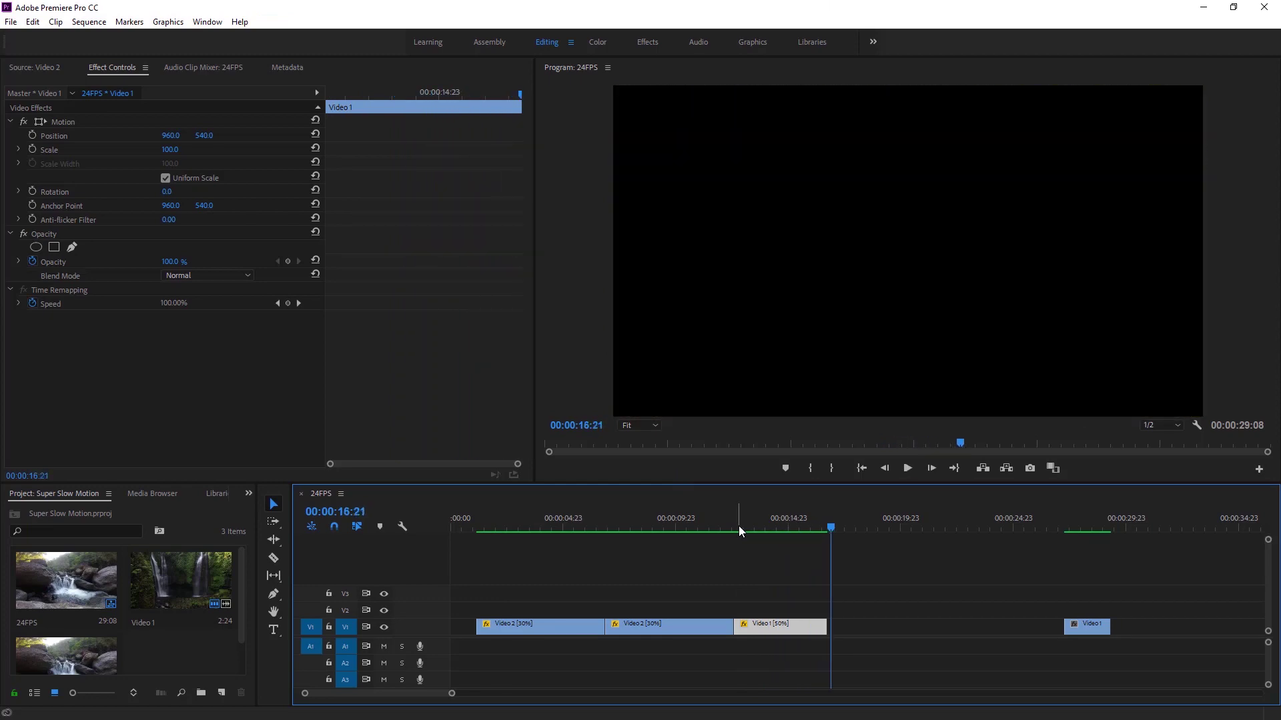
click(1082, 625)
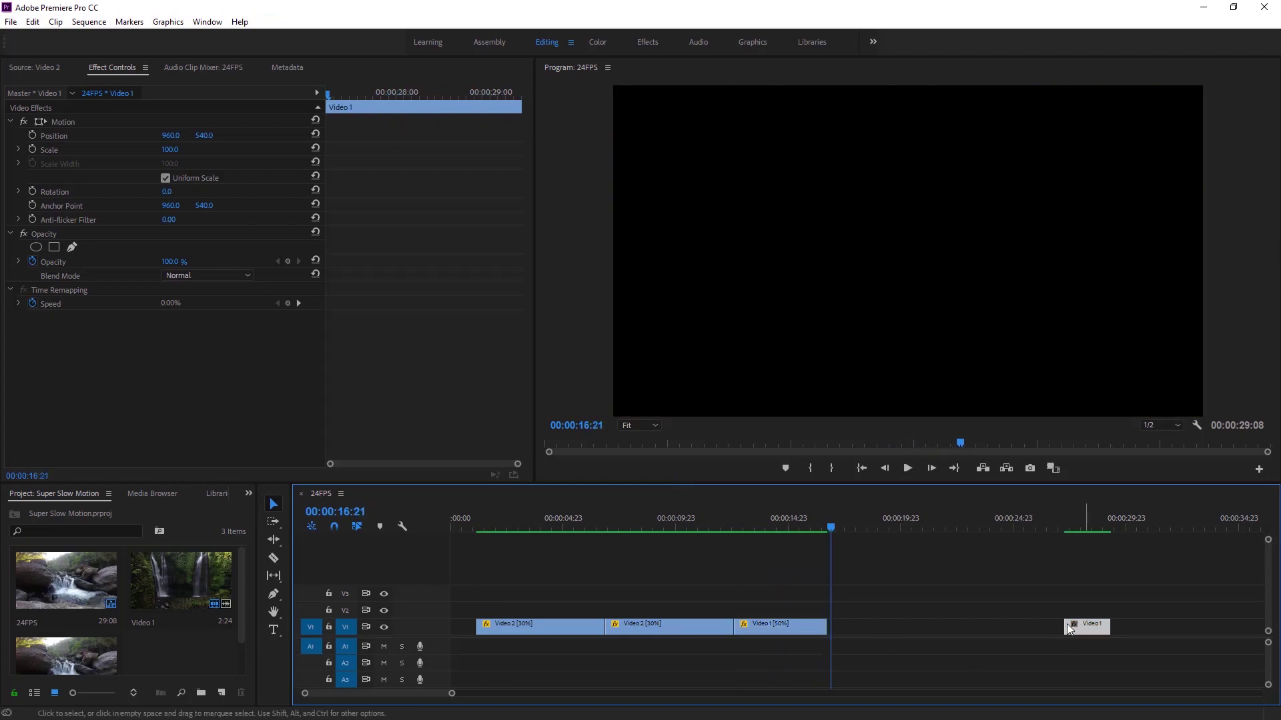
drag(1052, 631, 851, 627)
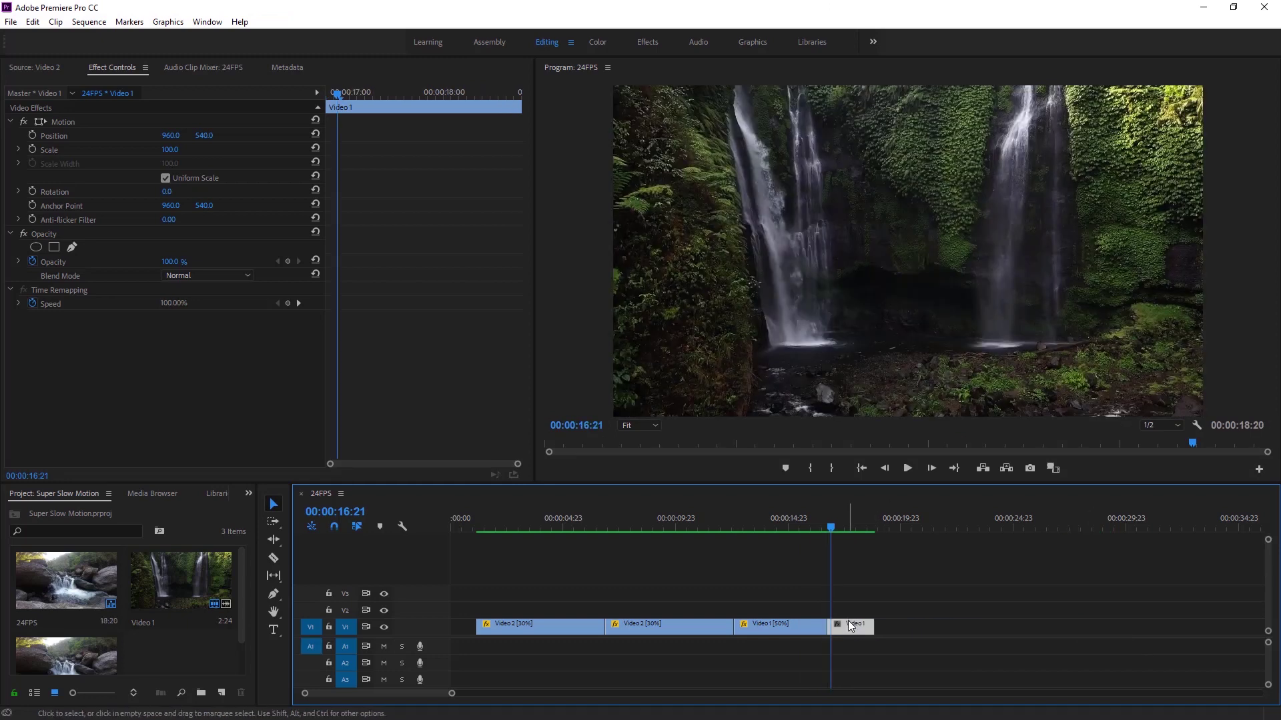
Step: Give the Video 1 copy 50% speed with Optical Flow interpolation and play the sequence
right_click(851, 627)
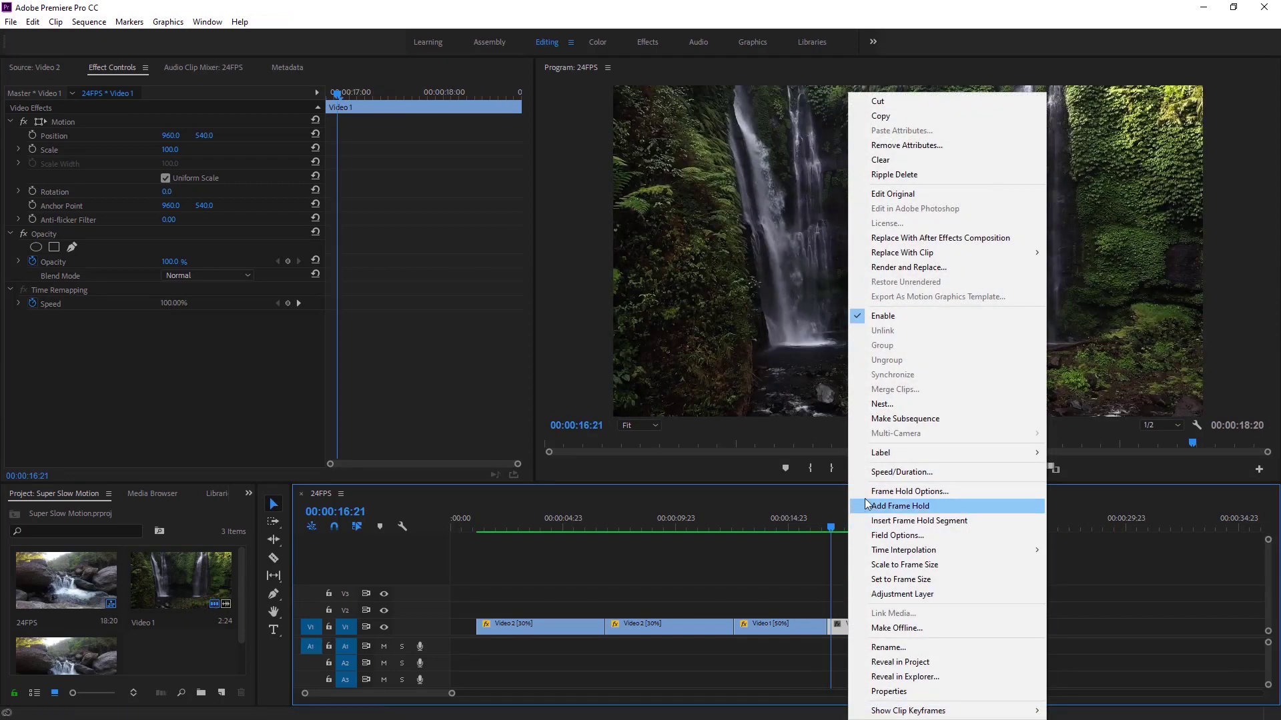
click(887, 472)
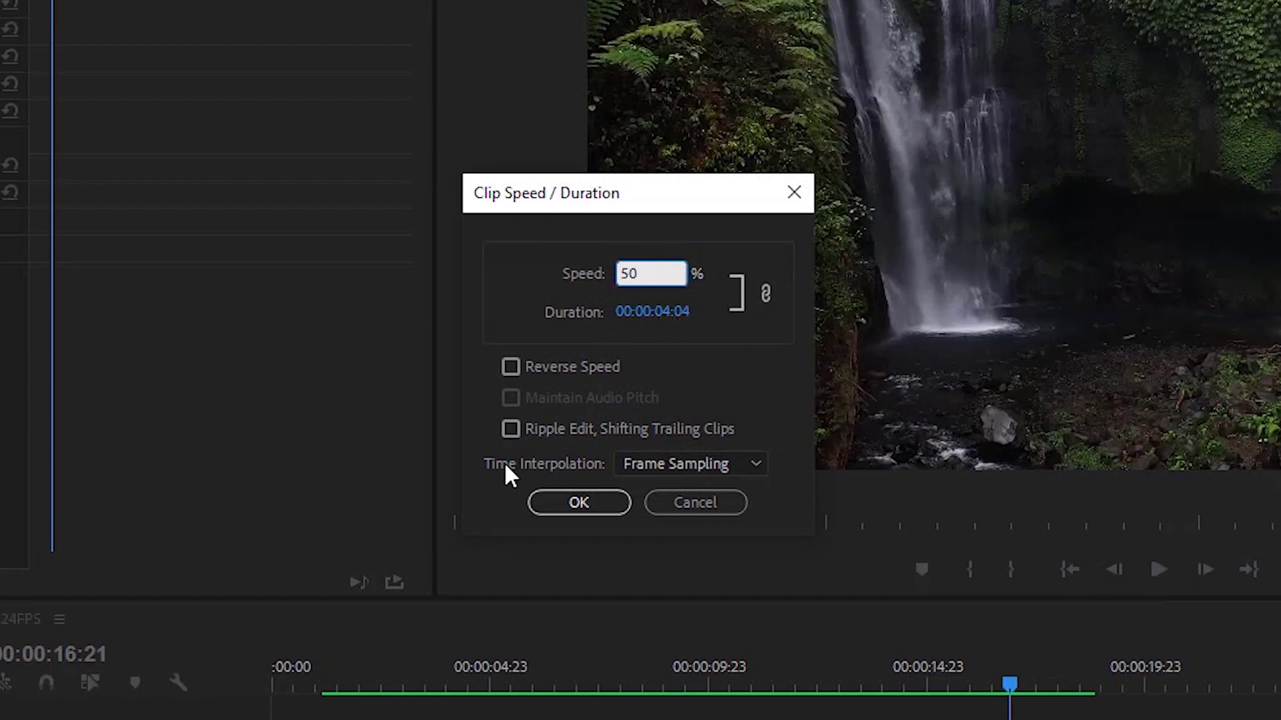
click(665, 462)
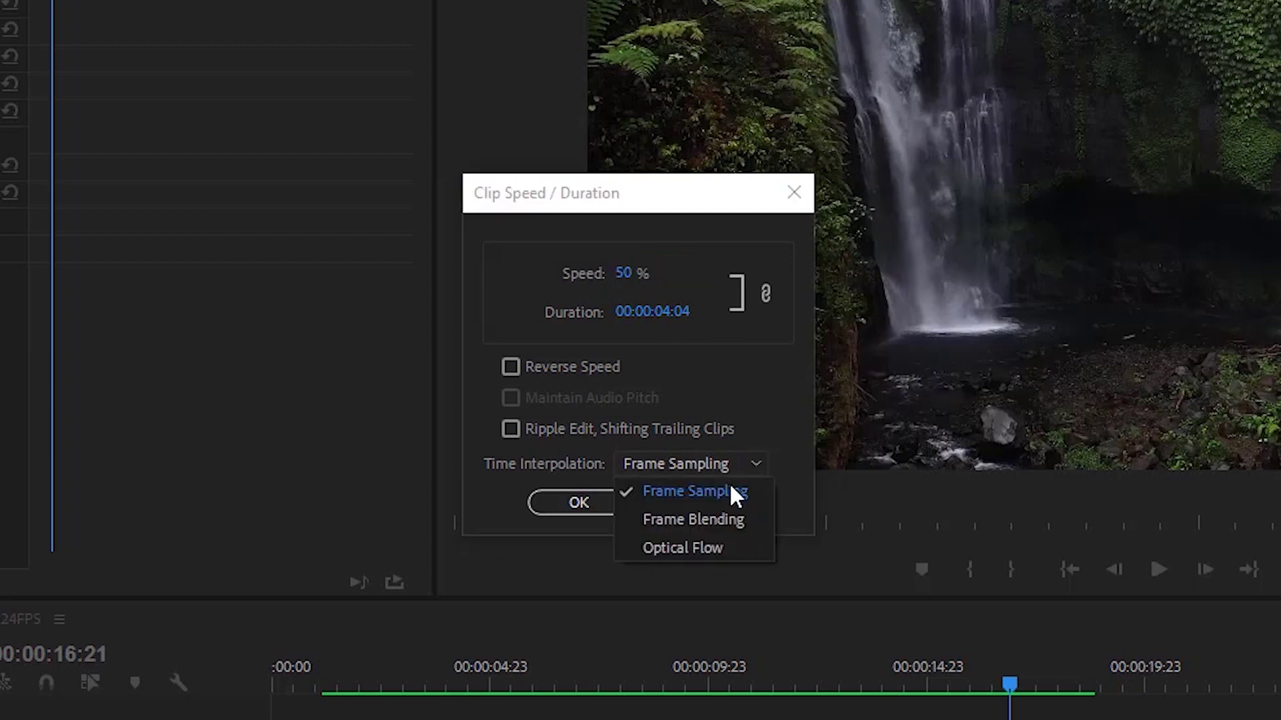
click(710, 553)
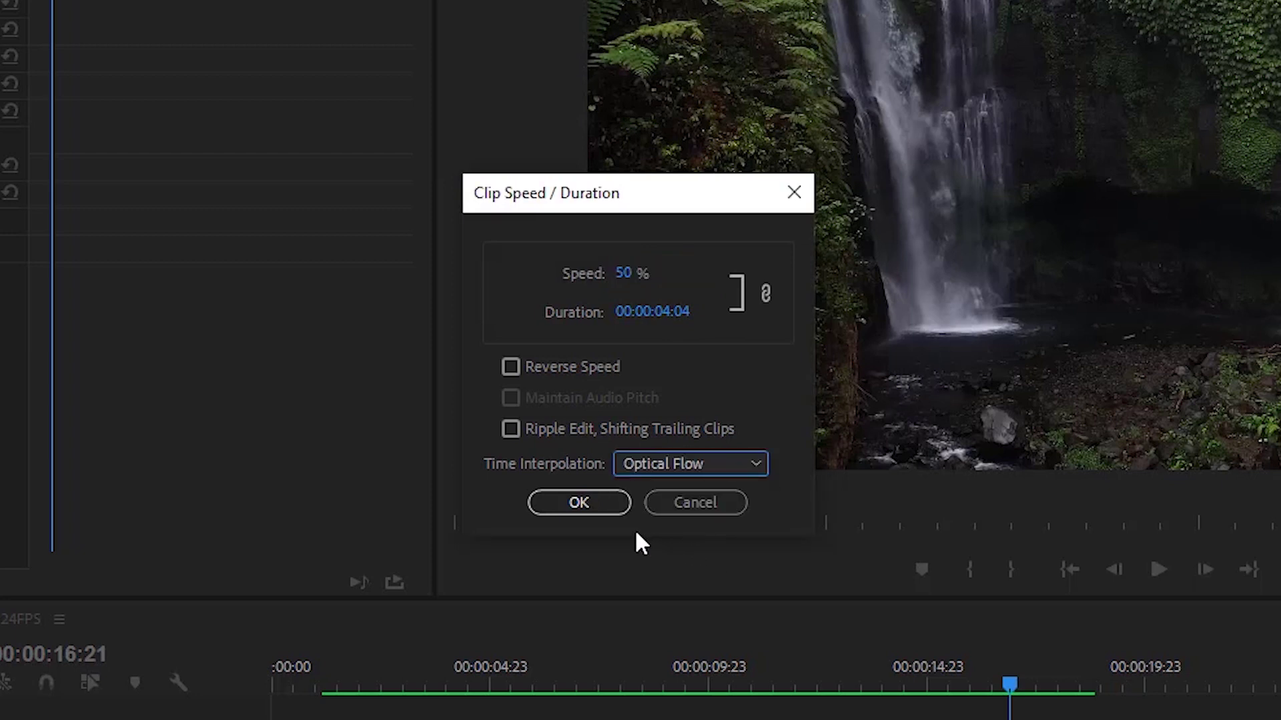
click(579, 503)
key(space)
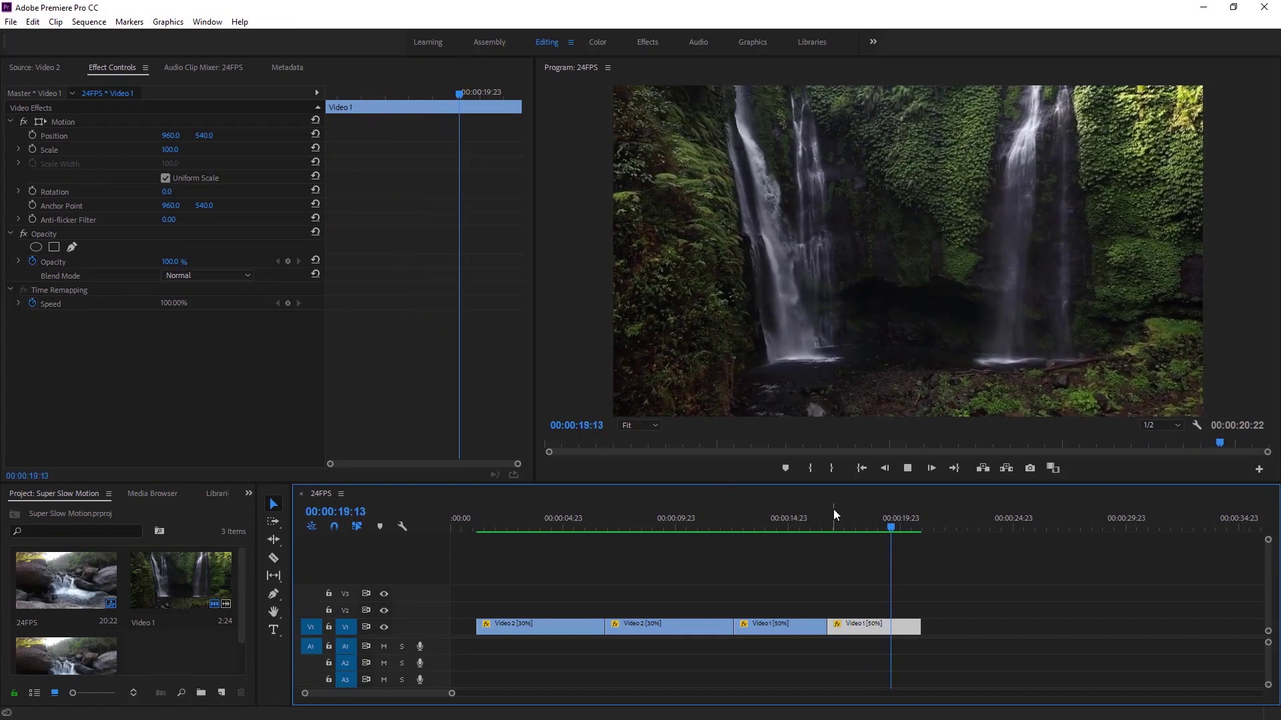
click(730, 518)
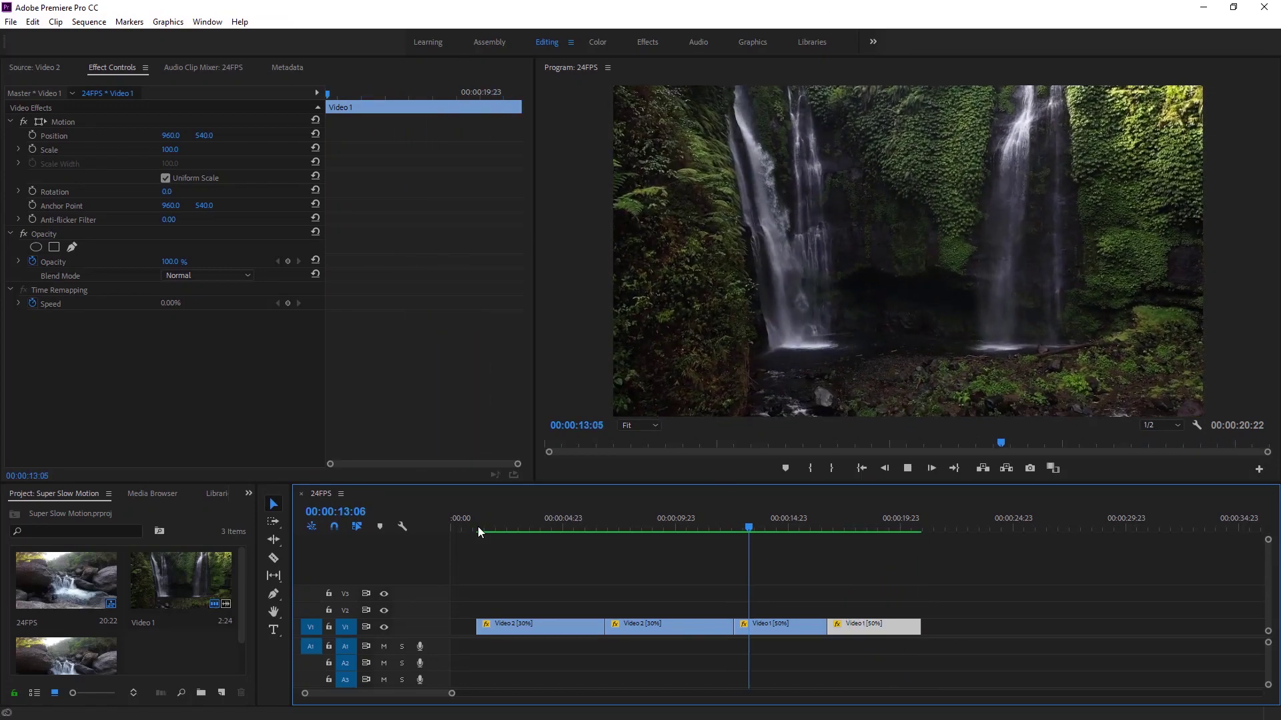